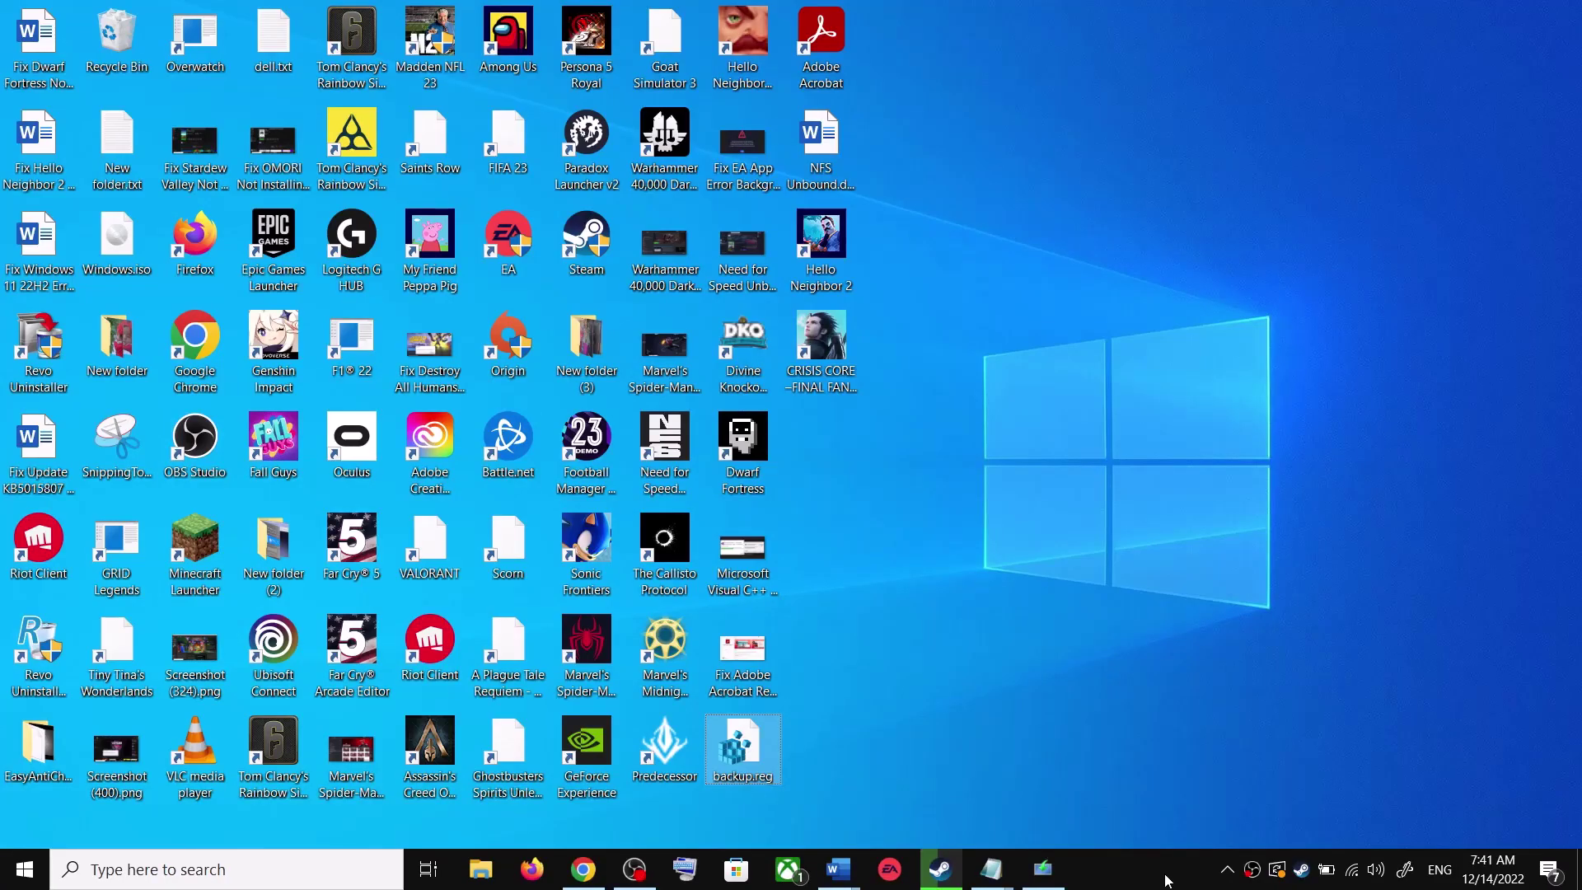
Bring the Fix Update KB5015807 guide forward in Word, then open Windows Settings.
{"action": "mouse_move", "coordinate": [837, 869]}
{"action": "left_click", "coordinate": [947, 771]}
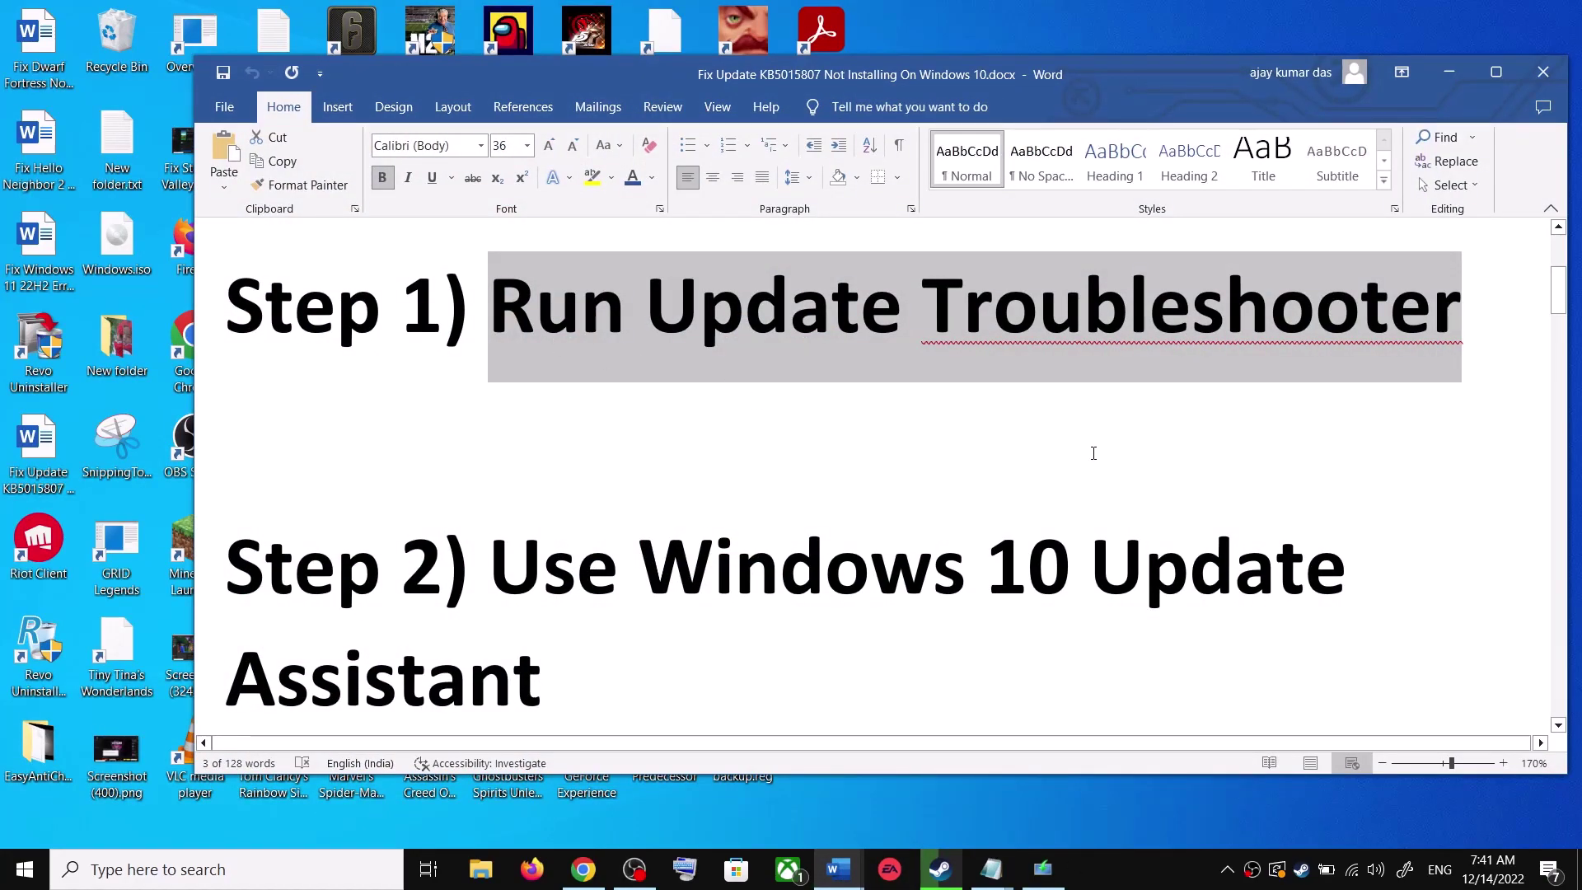
{"action": "key", "text": "super+i"}
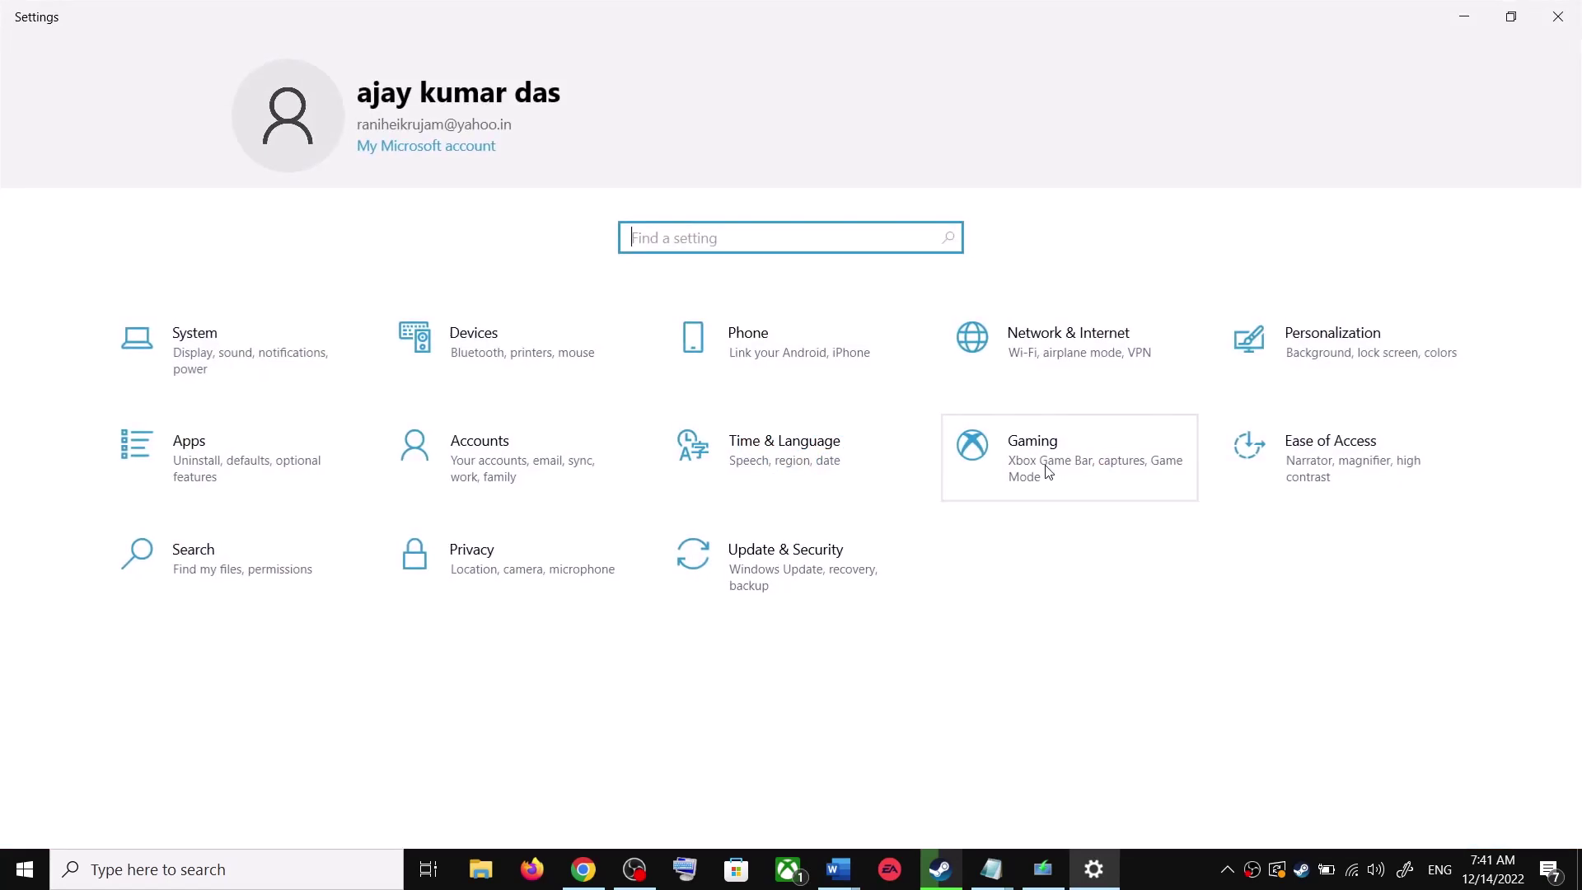
Run the Windows Update troubleshooter from Update & Security's additional troubleshooters.
{"action": "left_click", "coordinate": [805, 575]}
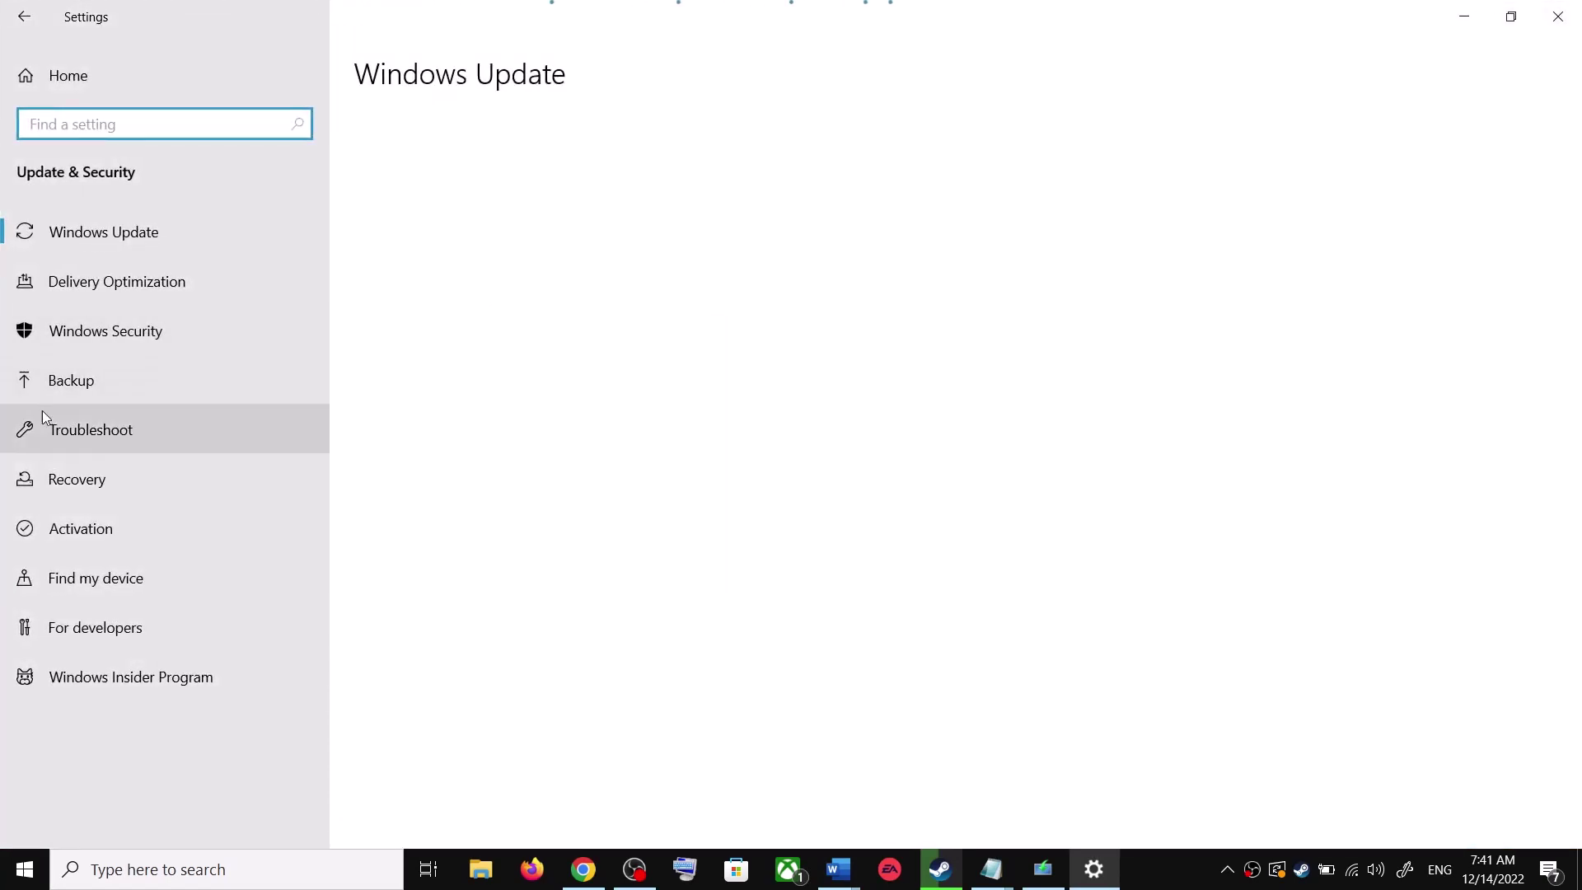
{"action": "left_click", "coordinate": [126, 430]}
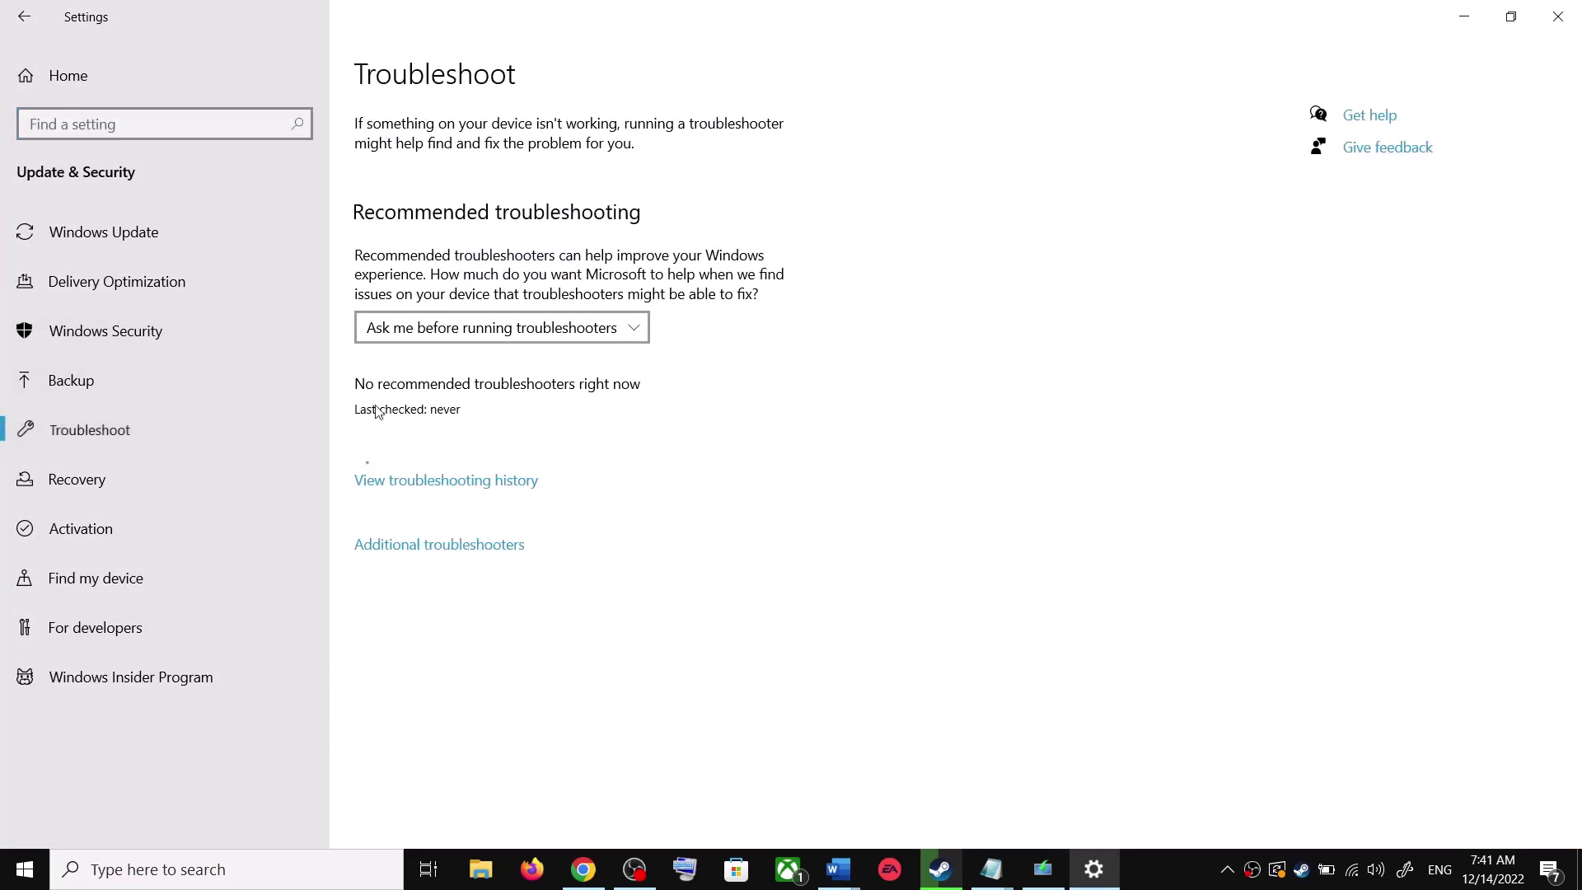
{"action": "left_click", "coordinate": [464, 549]}
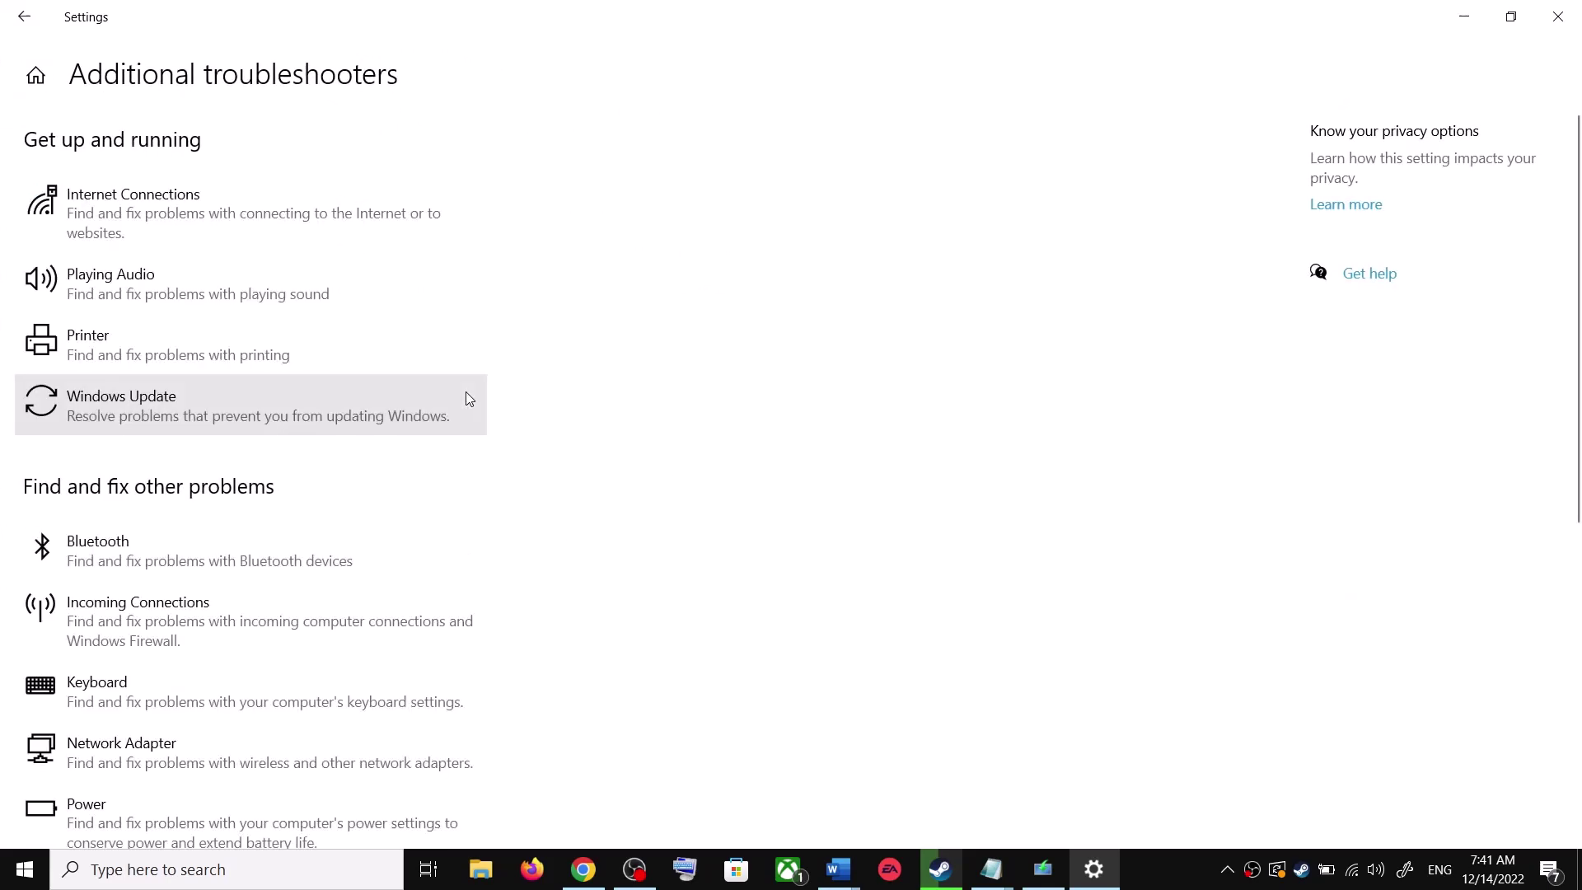
{"action": "left_click", "coordinate": [191, 414]}
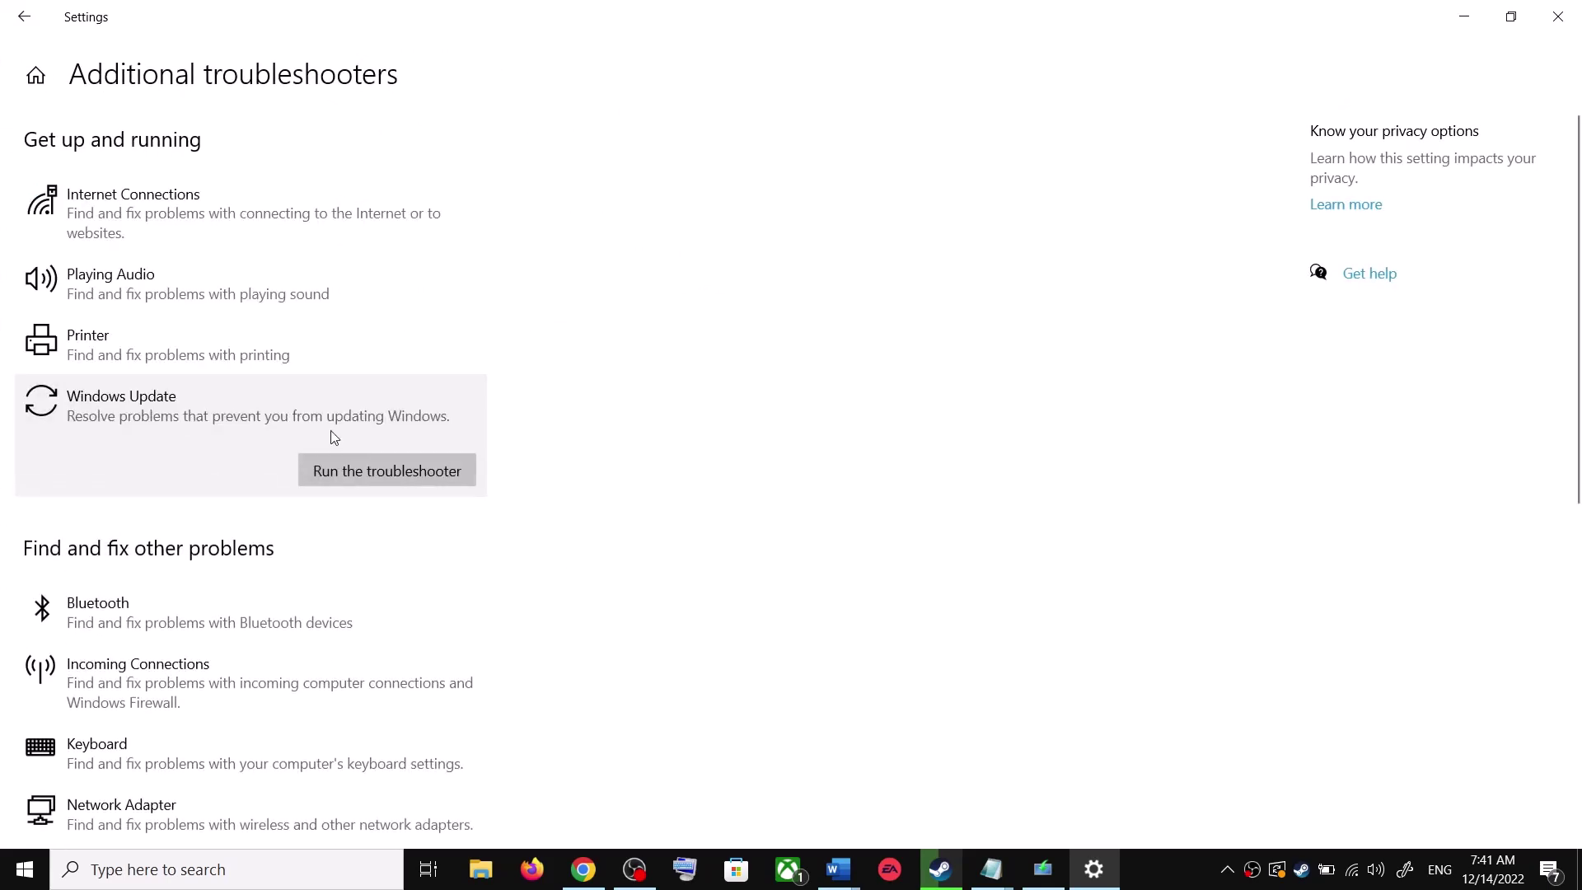
{"action": "left_click", "coordinate": [361, 470]}
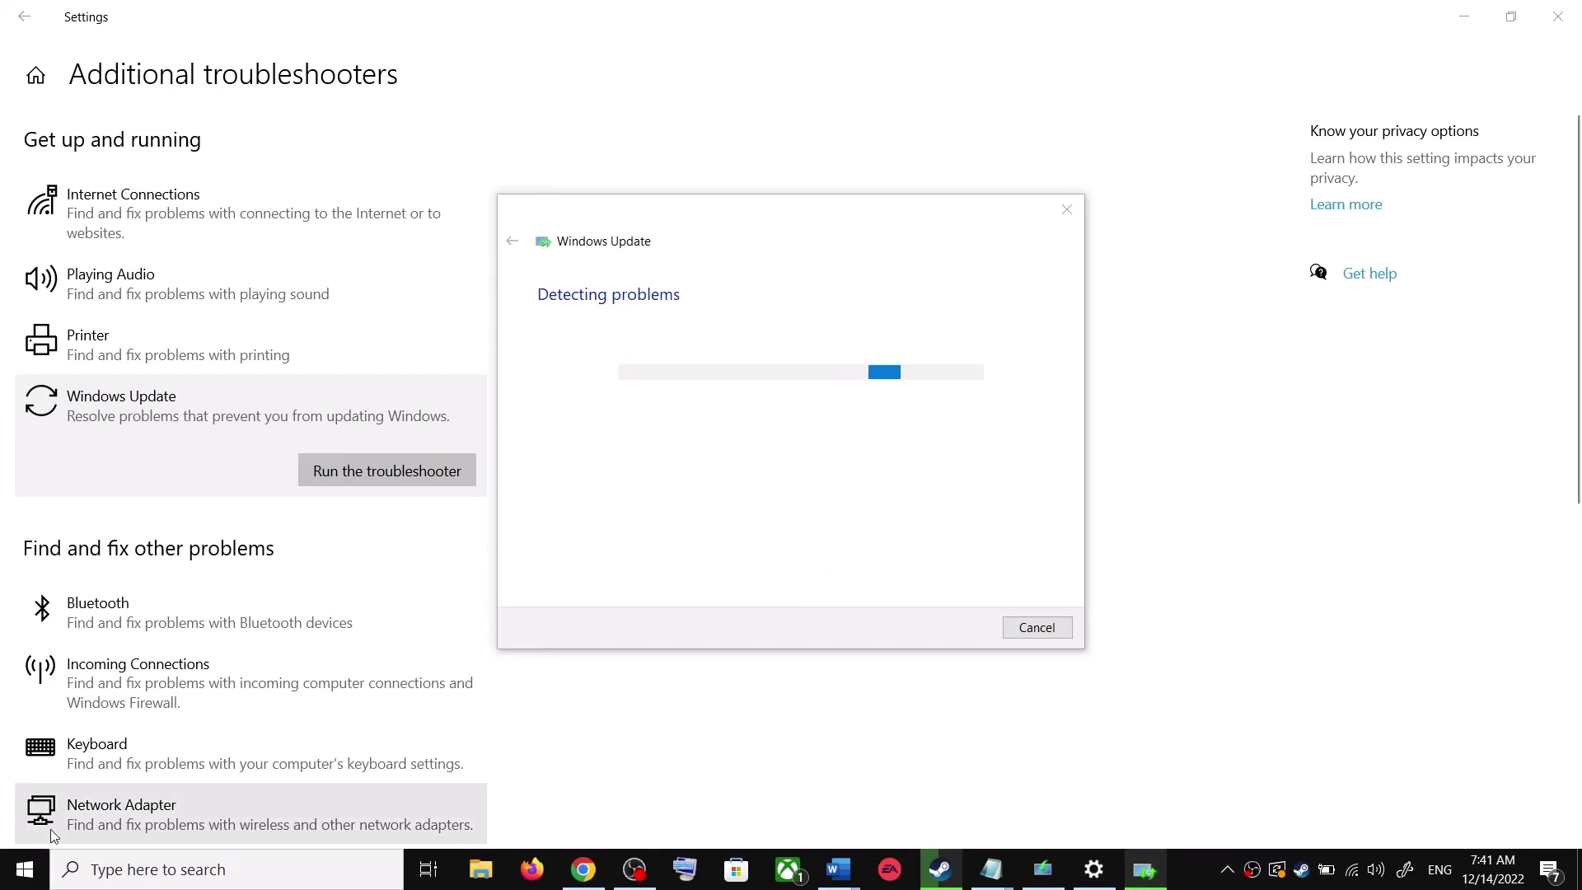
Open the Start menu's power options, then dismiss them without restarting.
{"action": "left_click", "coordinate": [24, 869]}
{"action": "left_click", "coordinate": [25, 824]}
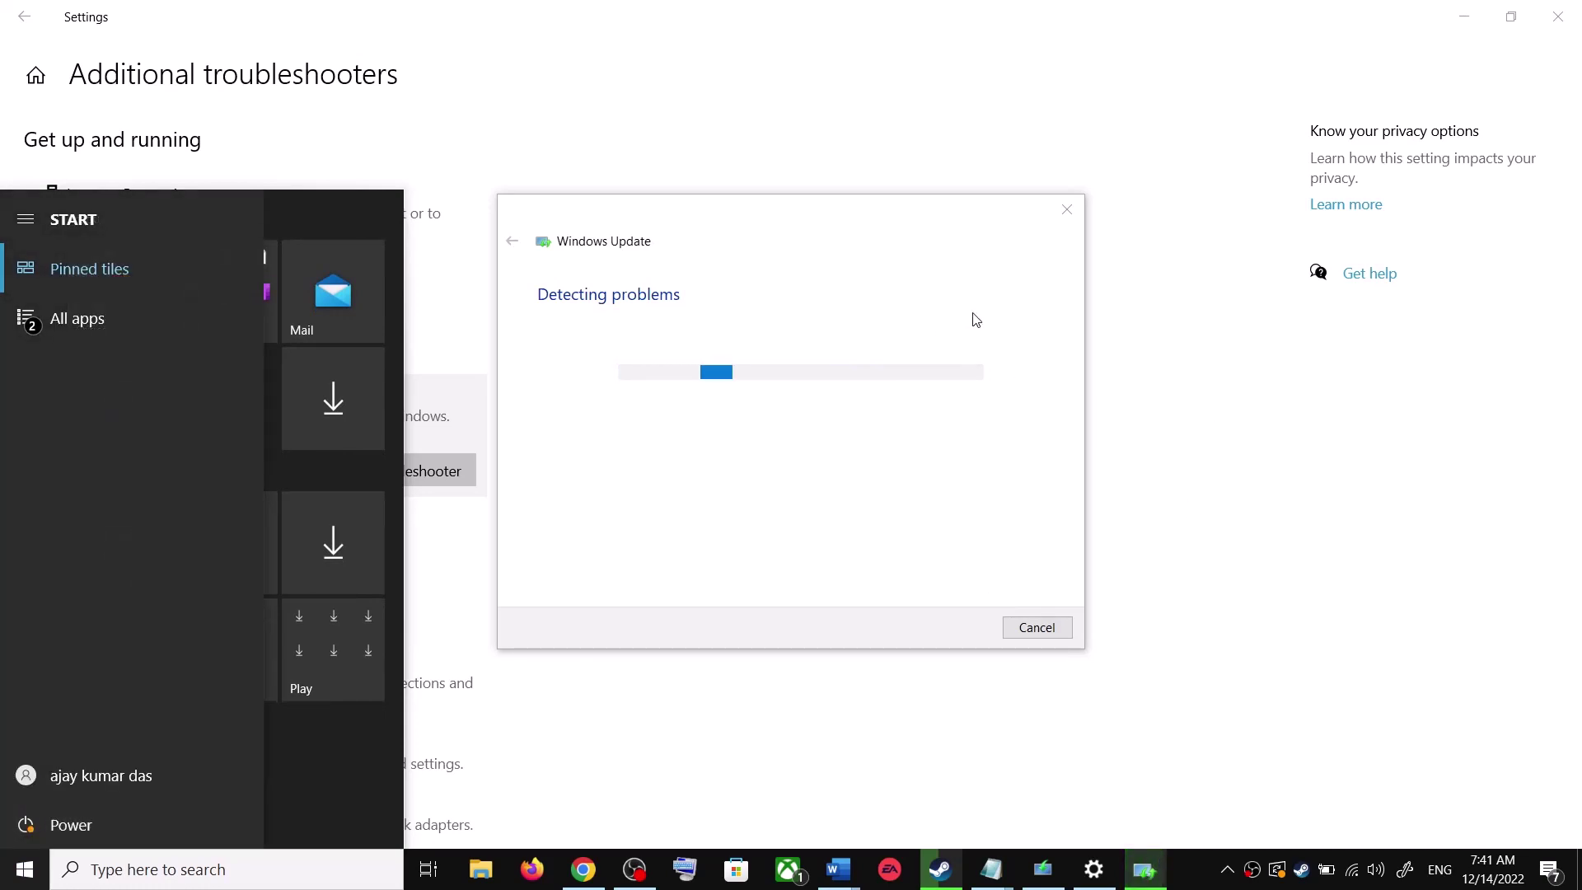
{"action": "left_click", "coordinate": [1214, 353]}
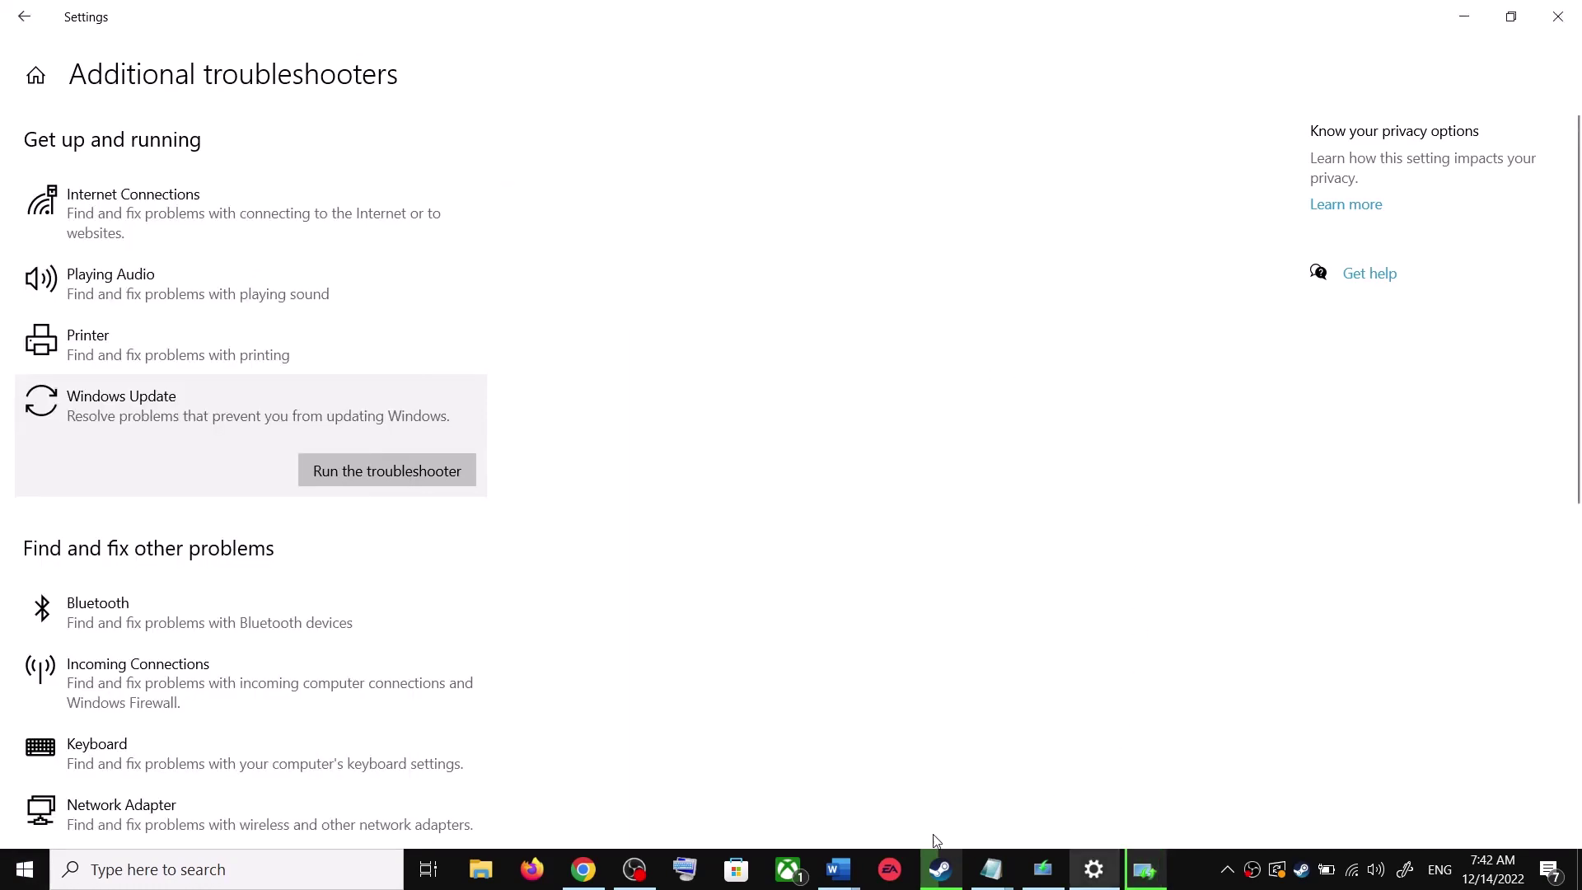
Show the Word guide's Step 2 and select its Microsoft Windows 10 download link.
{"action": "left_click", "coordinate": [861, 871]}
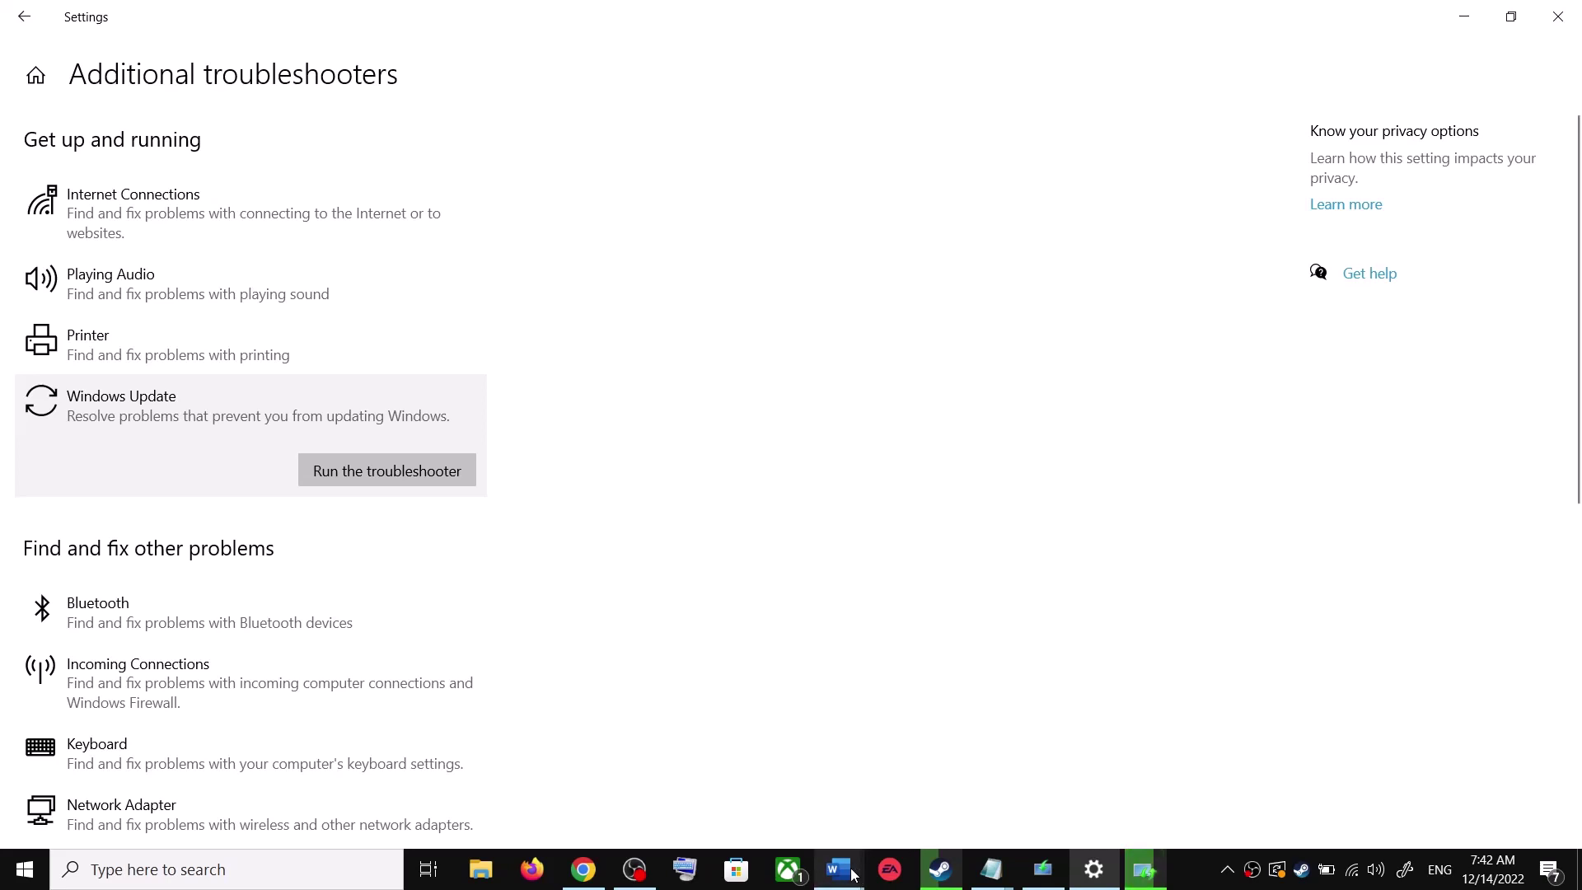
{"action": "left_click", "coordinate": [973, 792]}
{"action": "scroll", "coordinate": [533, 574], "scroll_direction": "down", "scroll_amount": 1}
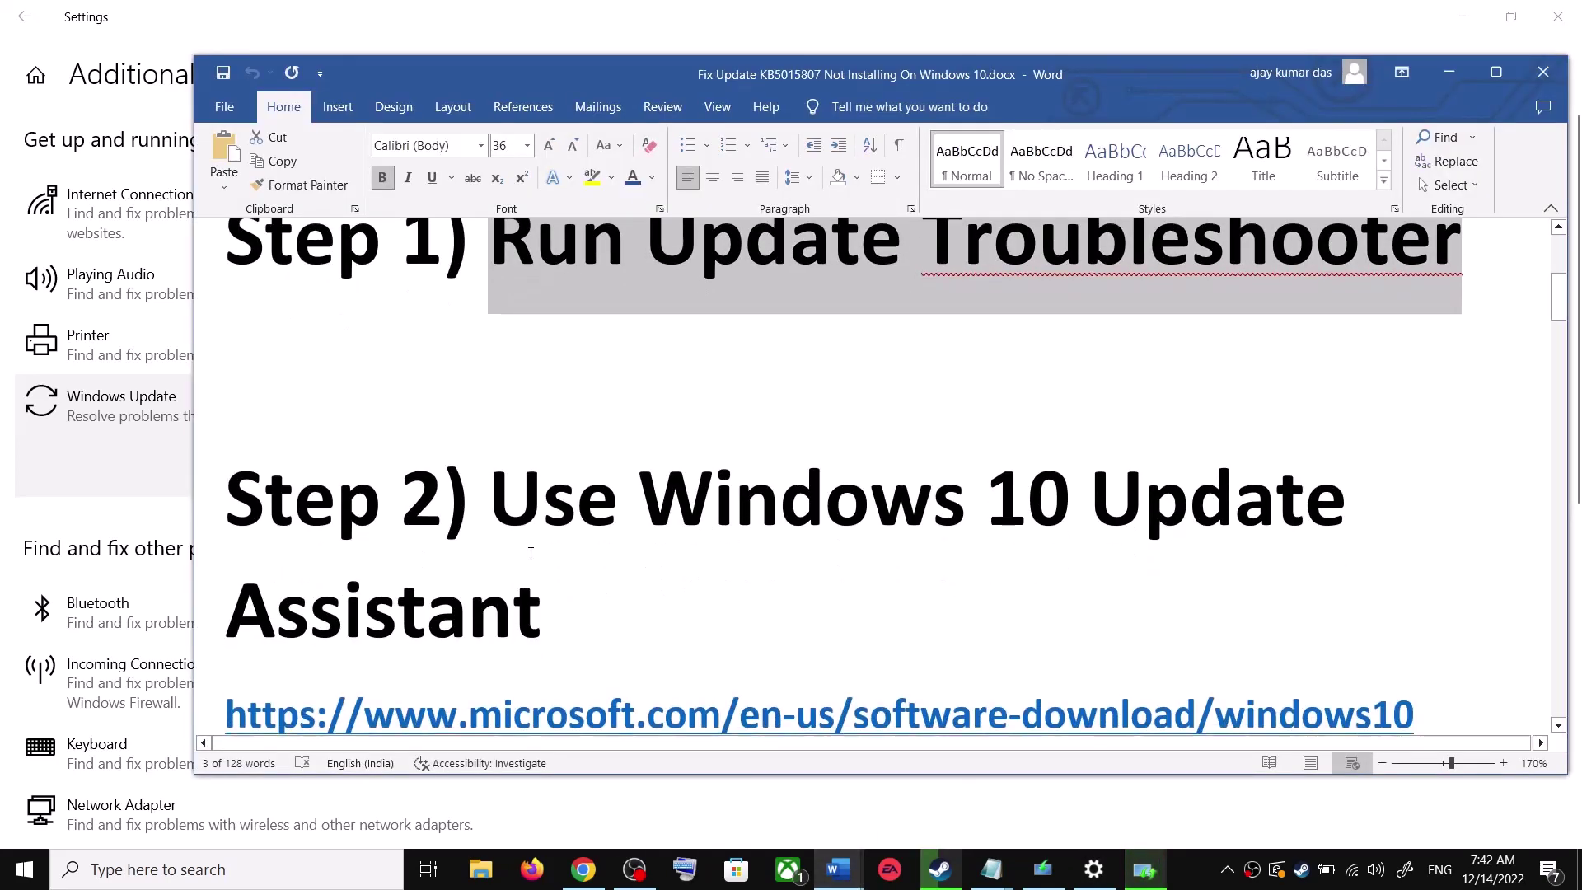
{"action": "left_click_drag", "start_coordinate": [530, 555], "coordinate": [576, 572]}
{"action": "scroll", "coordinate": [669, 640], "scroll_direction": "down", "scroll_amount": 1}
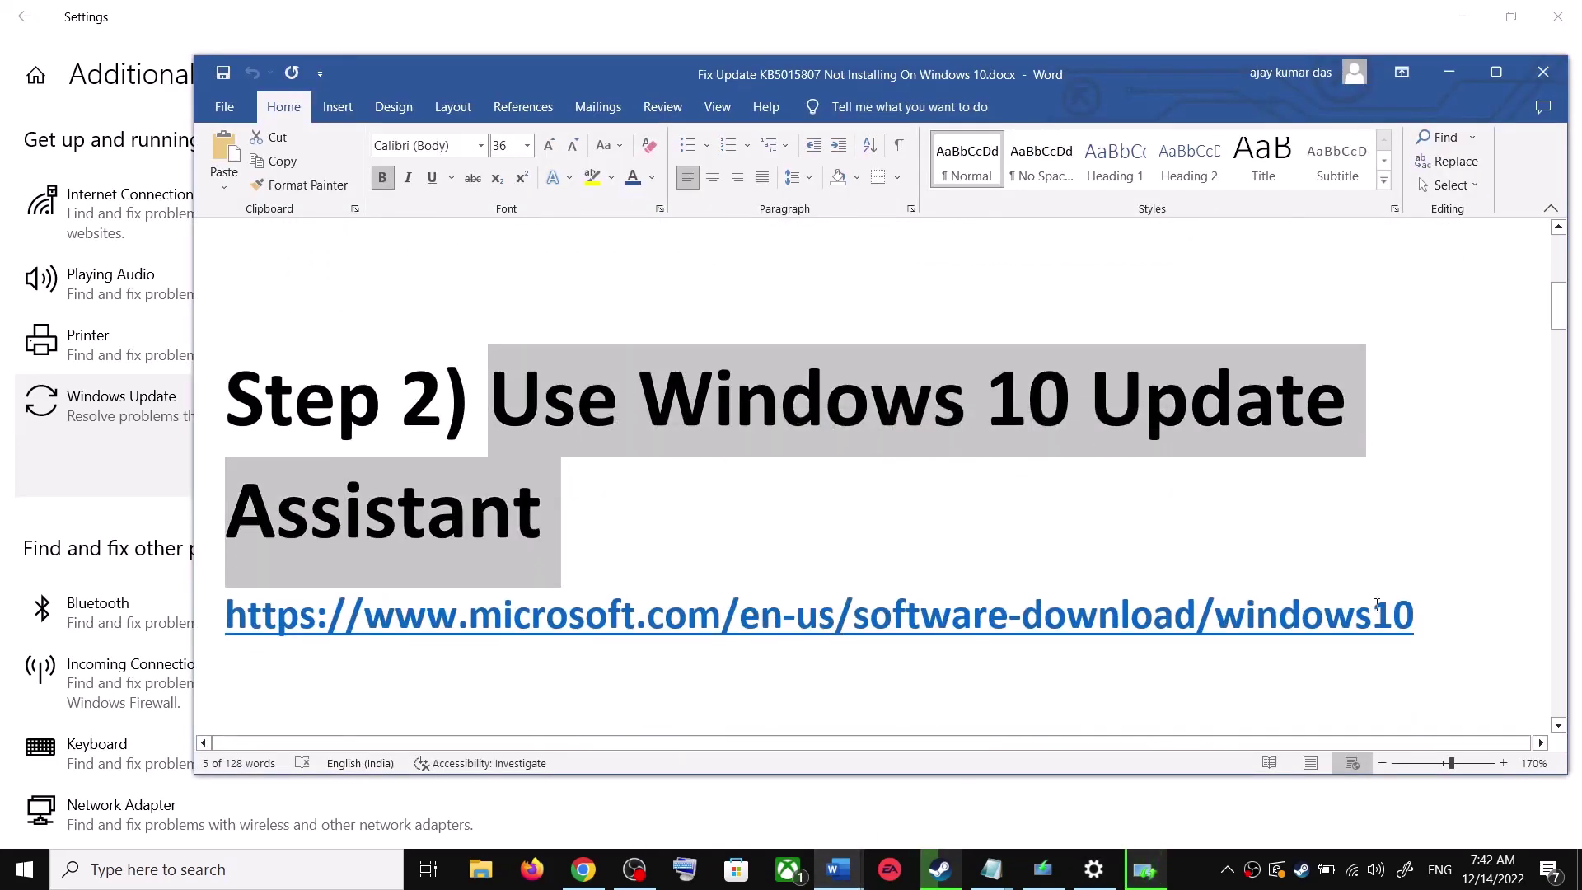
{"action": "triple_click", "coordinate": [1424, 617]}
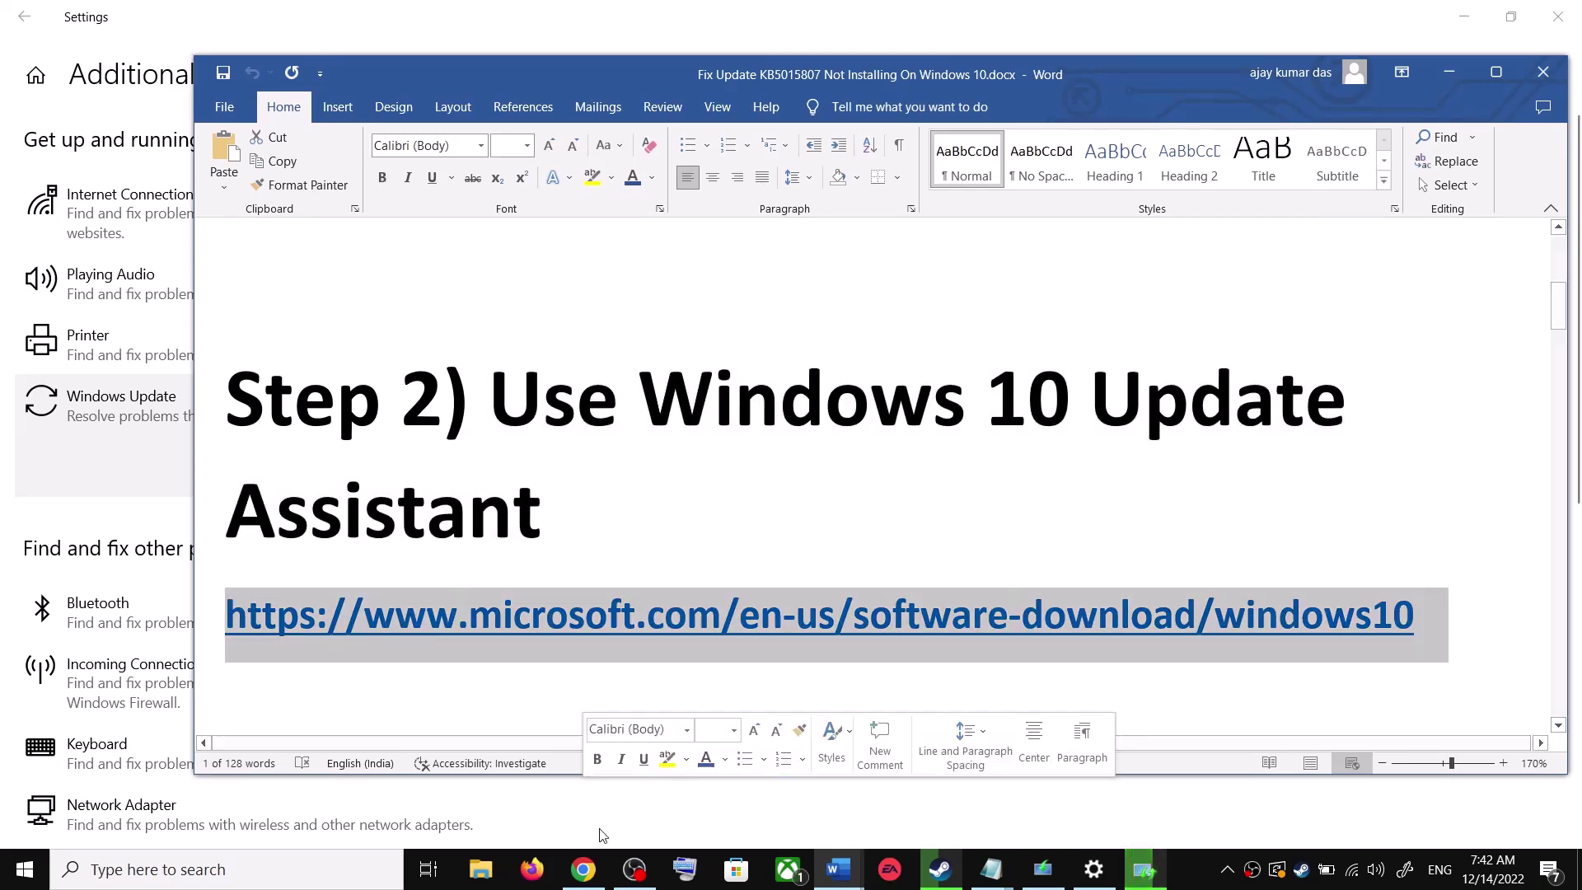
Download and run the Windows 10 Update Assistant from Chrome, closing it once it reports the latest version.
{"action": "left_click", "coordinate": [585, 871]}
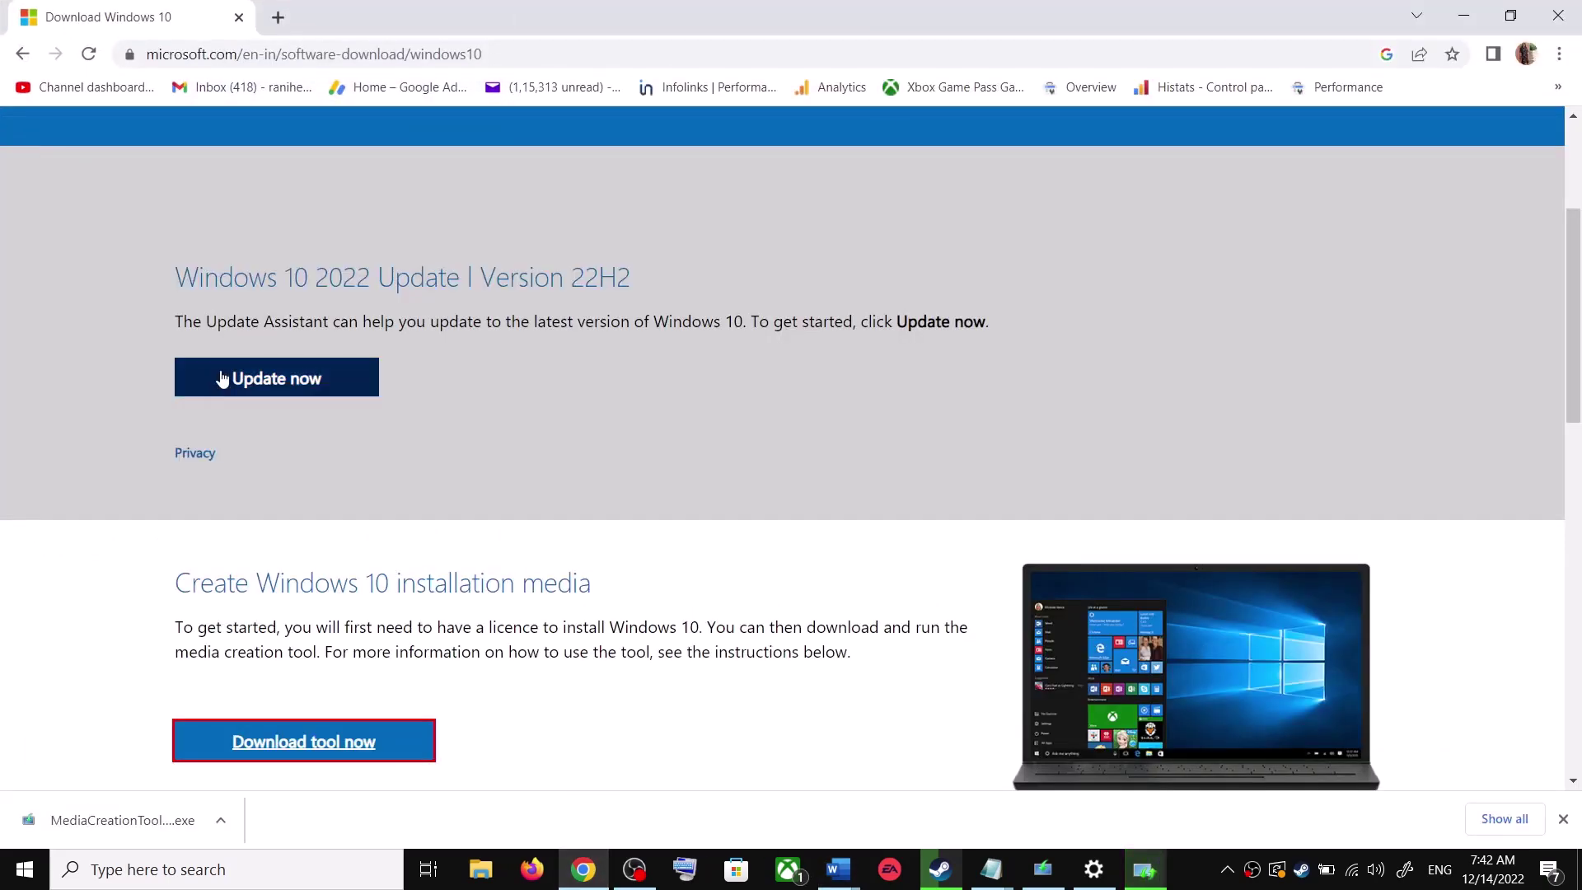
{"action": "scroll", "coordinate": [367, 454], "scroll_direction": "up", "scroll_amount": 3}
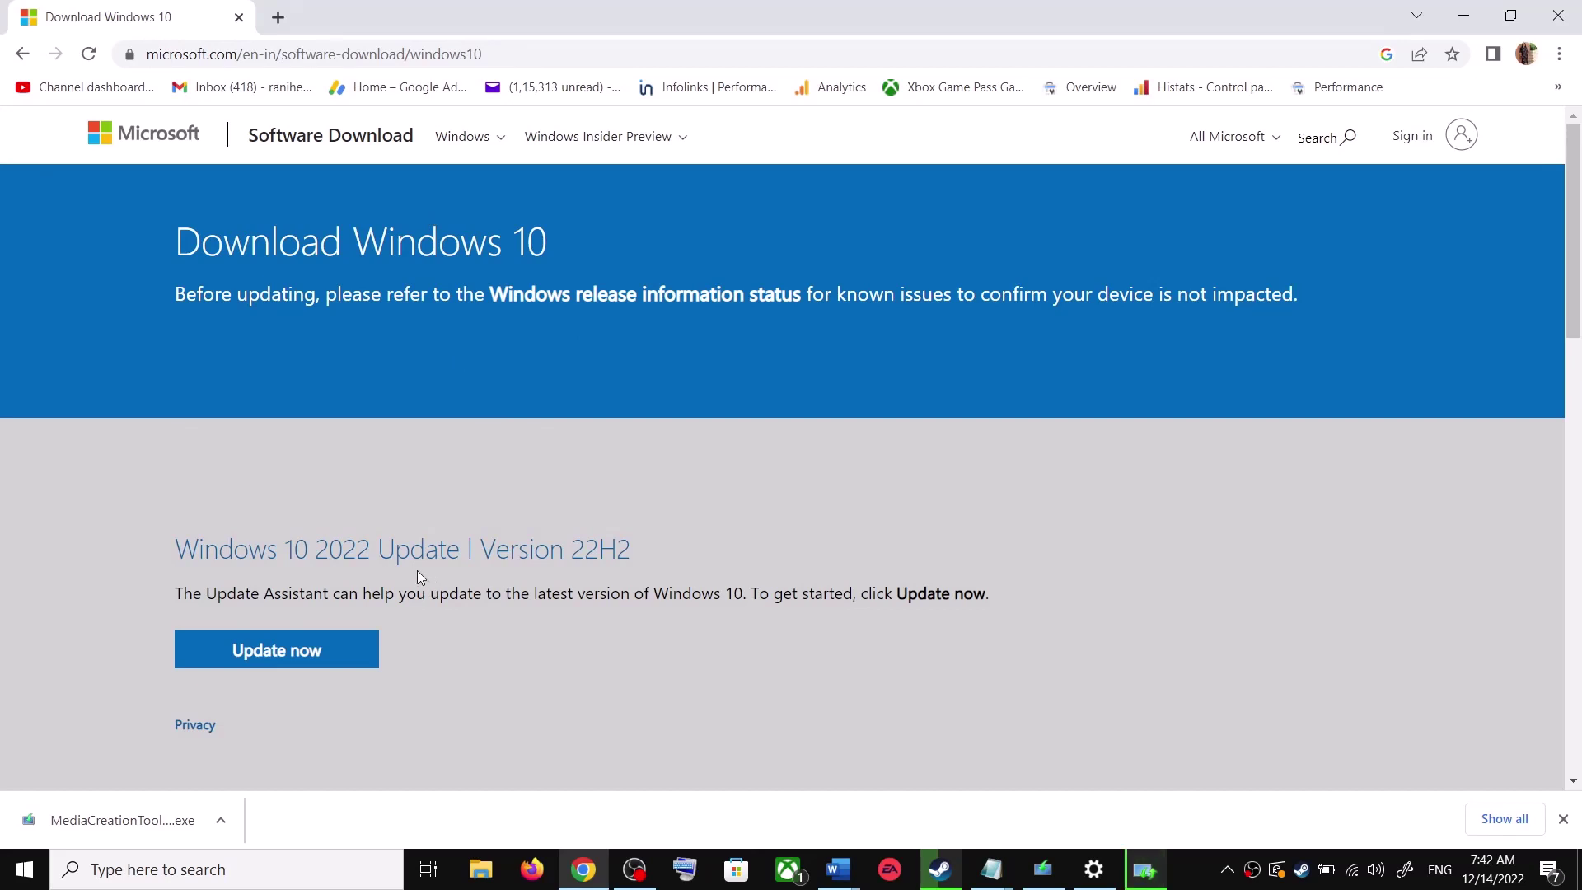
{"action": "left_click_drag", "start_coordinate": [204, 594], "coordinate": [329, 595]}
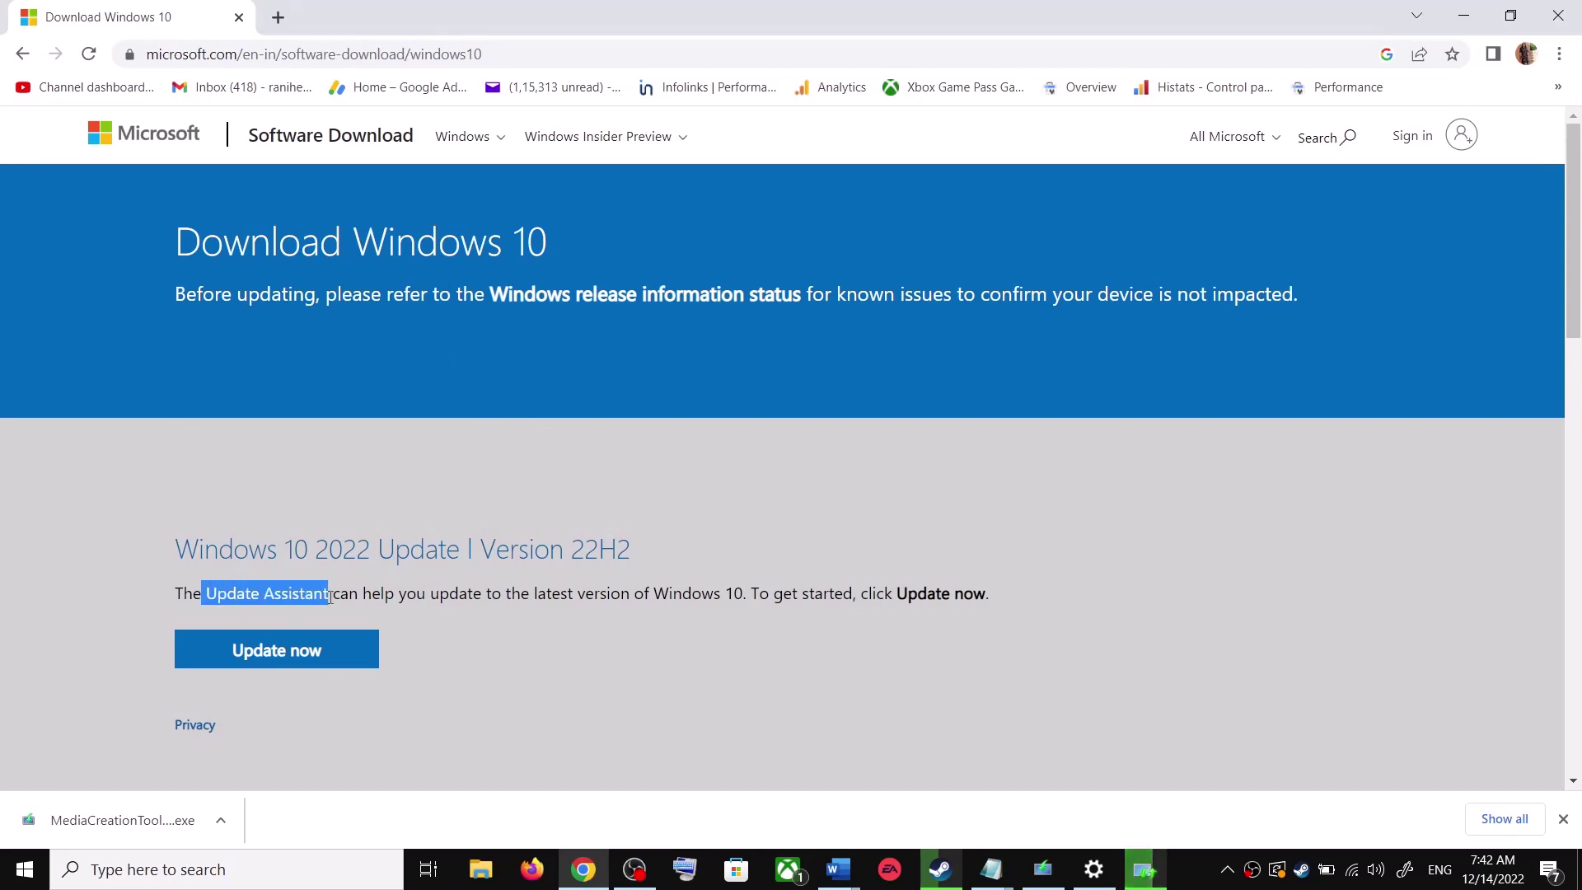
{"action": "left_click", "coordinate": [315, 653]}
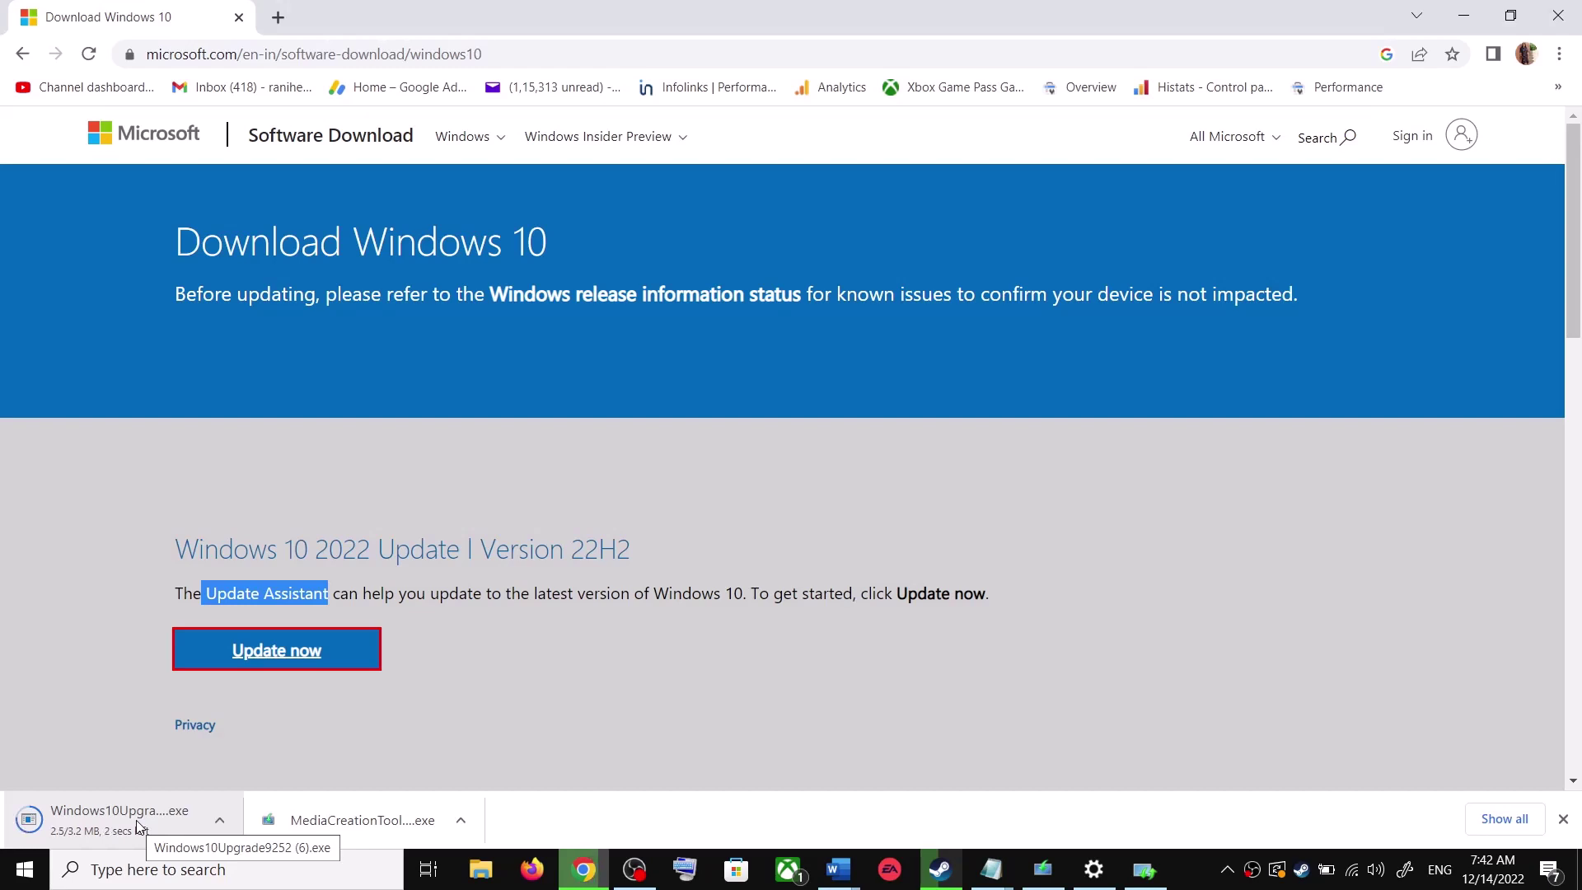
{"action": "left_click", "coordinate": [125, 820]}
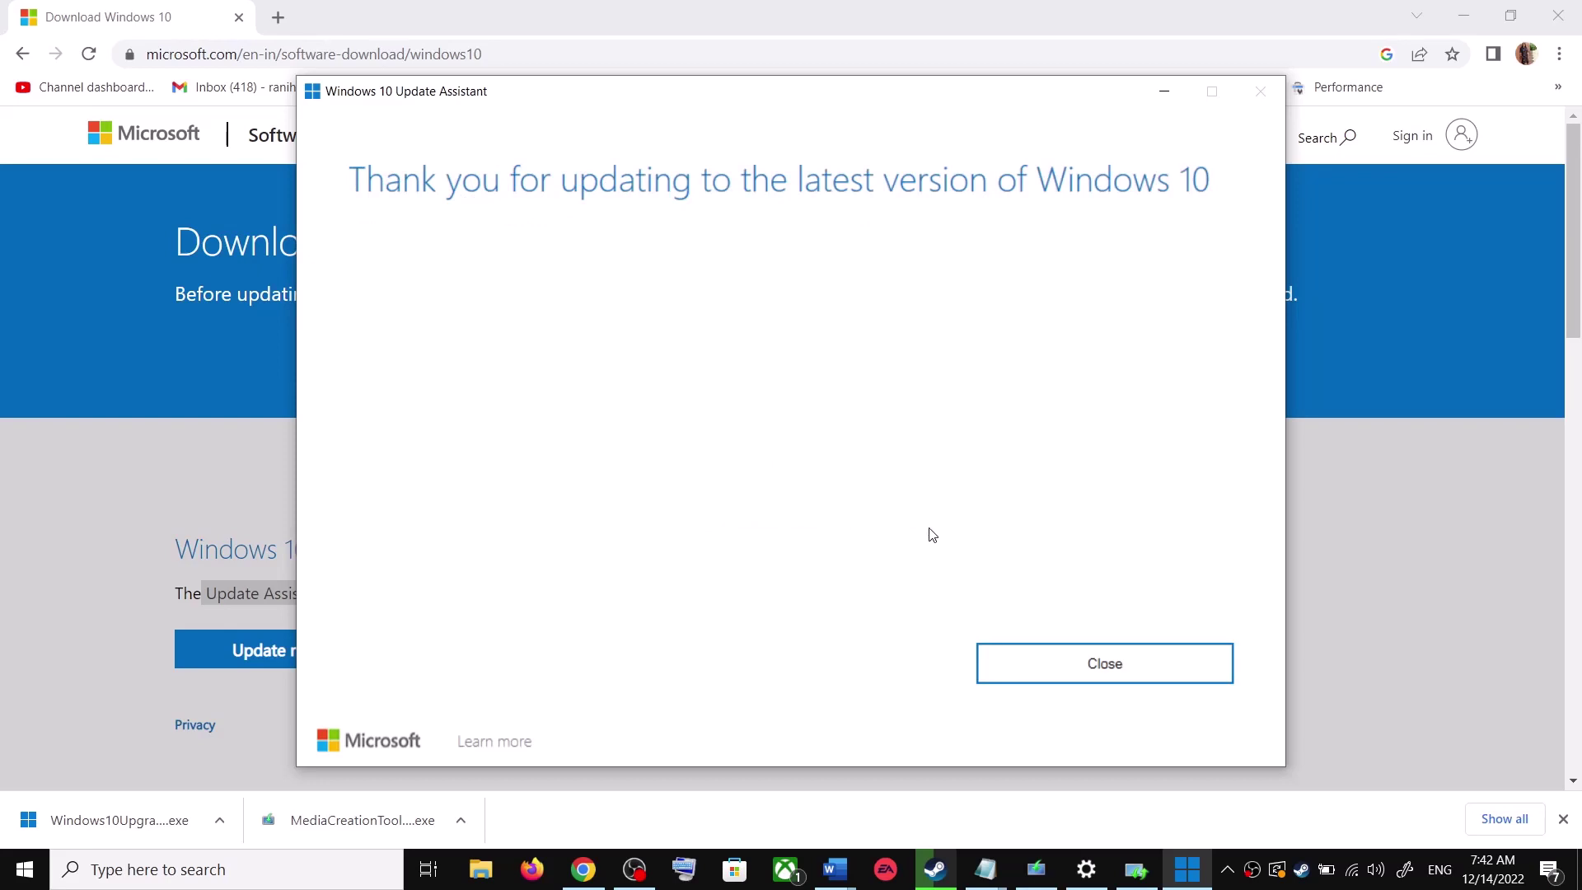
{"action": "left_click", "coordinate": [1152, 669]}
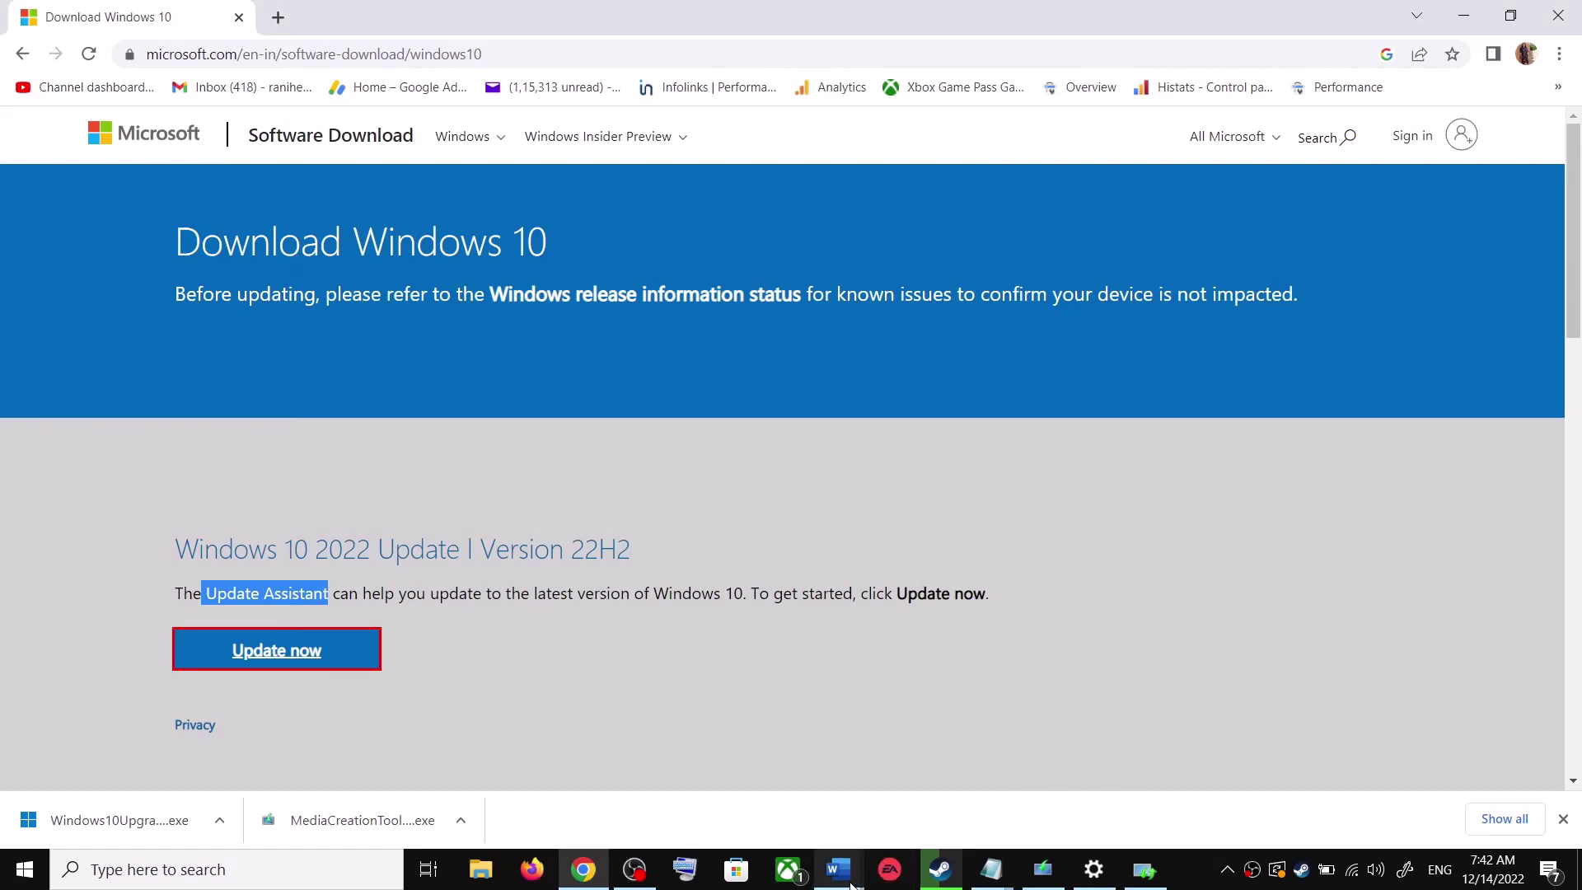
Copy Step 3's commands, SC config trustedinstaller through net start appidsvc, from the Word guide.
{"action": "mouse_move", "coordinate": [837, 869]}
{"action": "left_click", "coordinate": [980, 812]}
{"action": "scroll", "coordinate": [646, 555], "scroll_direction": "down", "scroll_amount": 1}
{"action": "scroll", "coordinate": [645, 555], "scroll_direction": "down", "scroll_amount": 3}
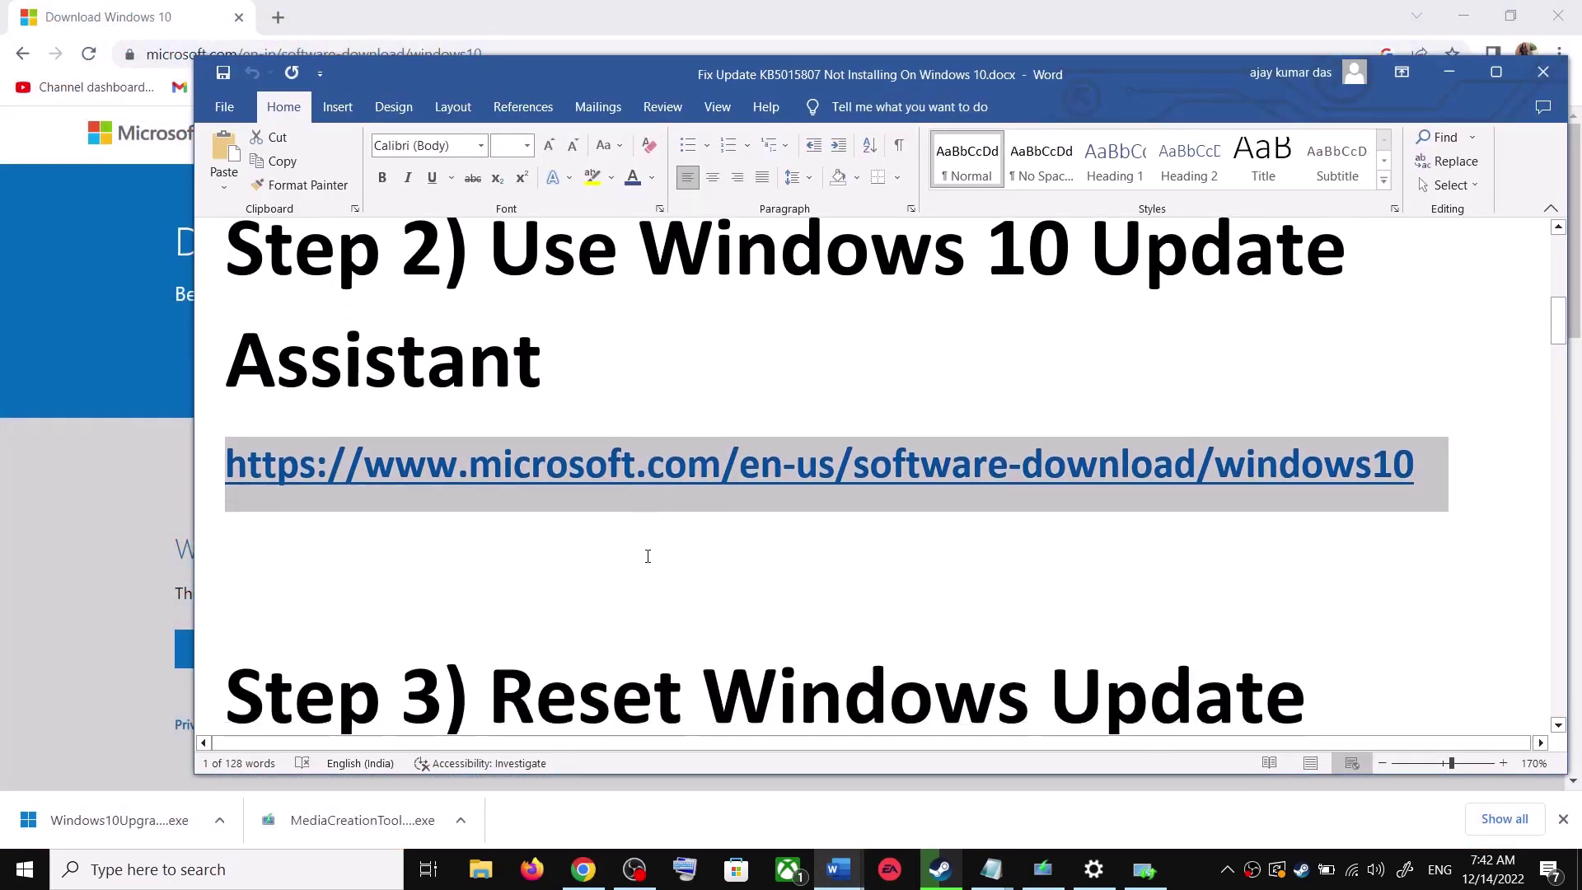
{"action": "left_click_drag", "start_coordinate": [501, 510], "coordinate": [669, 638]}
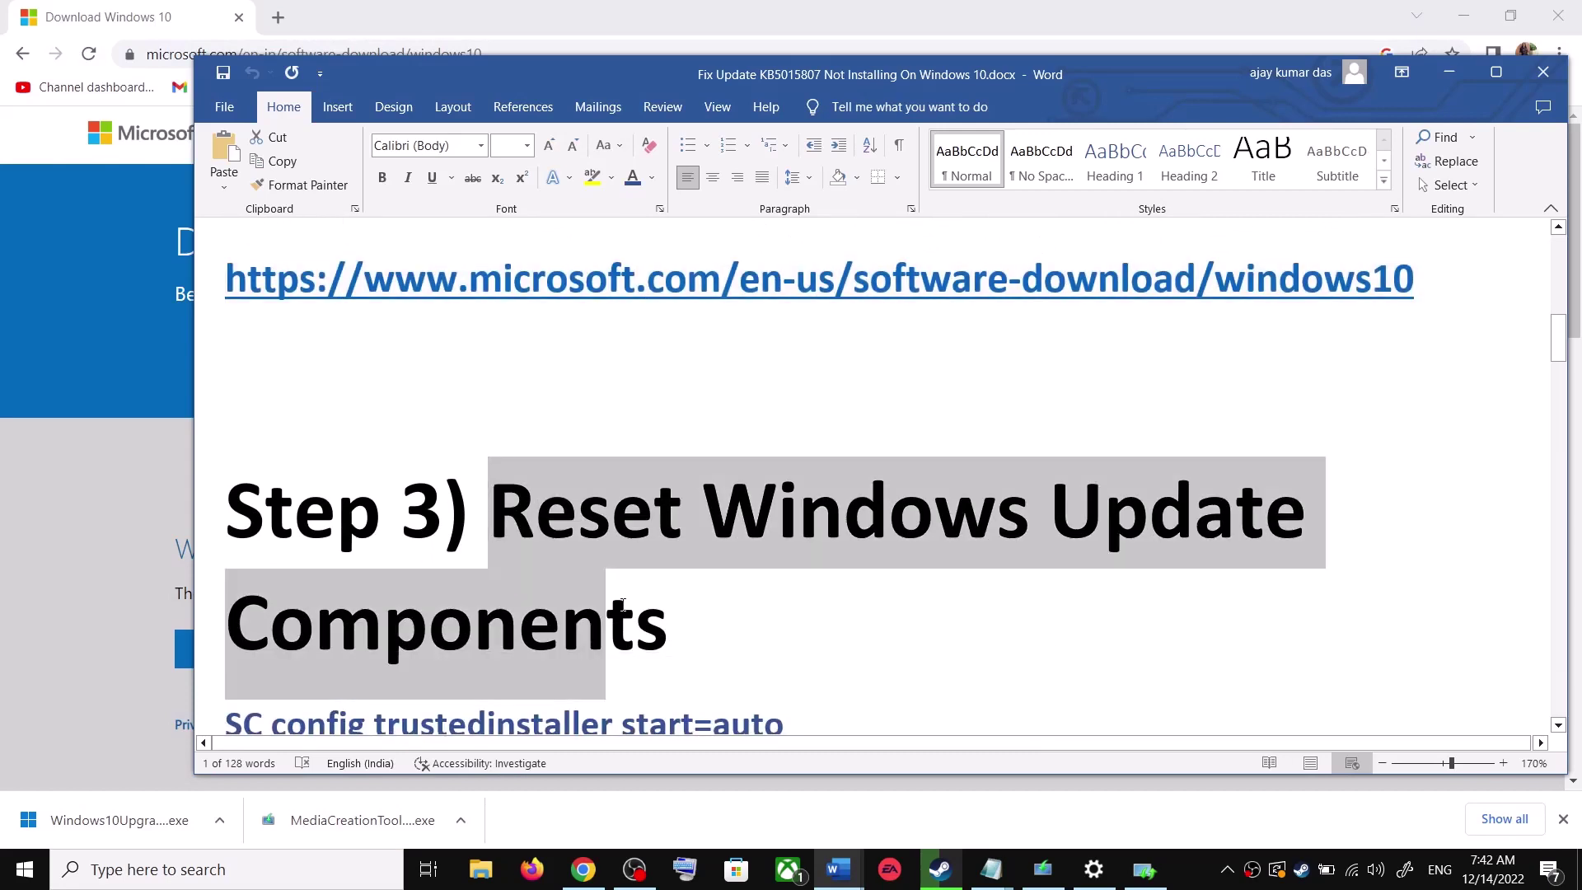
{"action": "scroll", "coordinate": [247, 564], "scroll_direction": "down", "scroll_amount": 2}
{"action": "left_click_drag", "start_coordinate": [227, 557], "coordinate": [515, 692]}
{"action": "scroll", "coordinate": [462, 577], "scroll_direction": "down", "scroll_amount": 1}
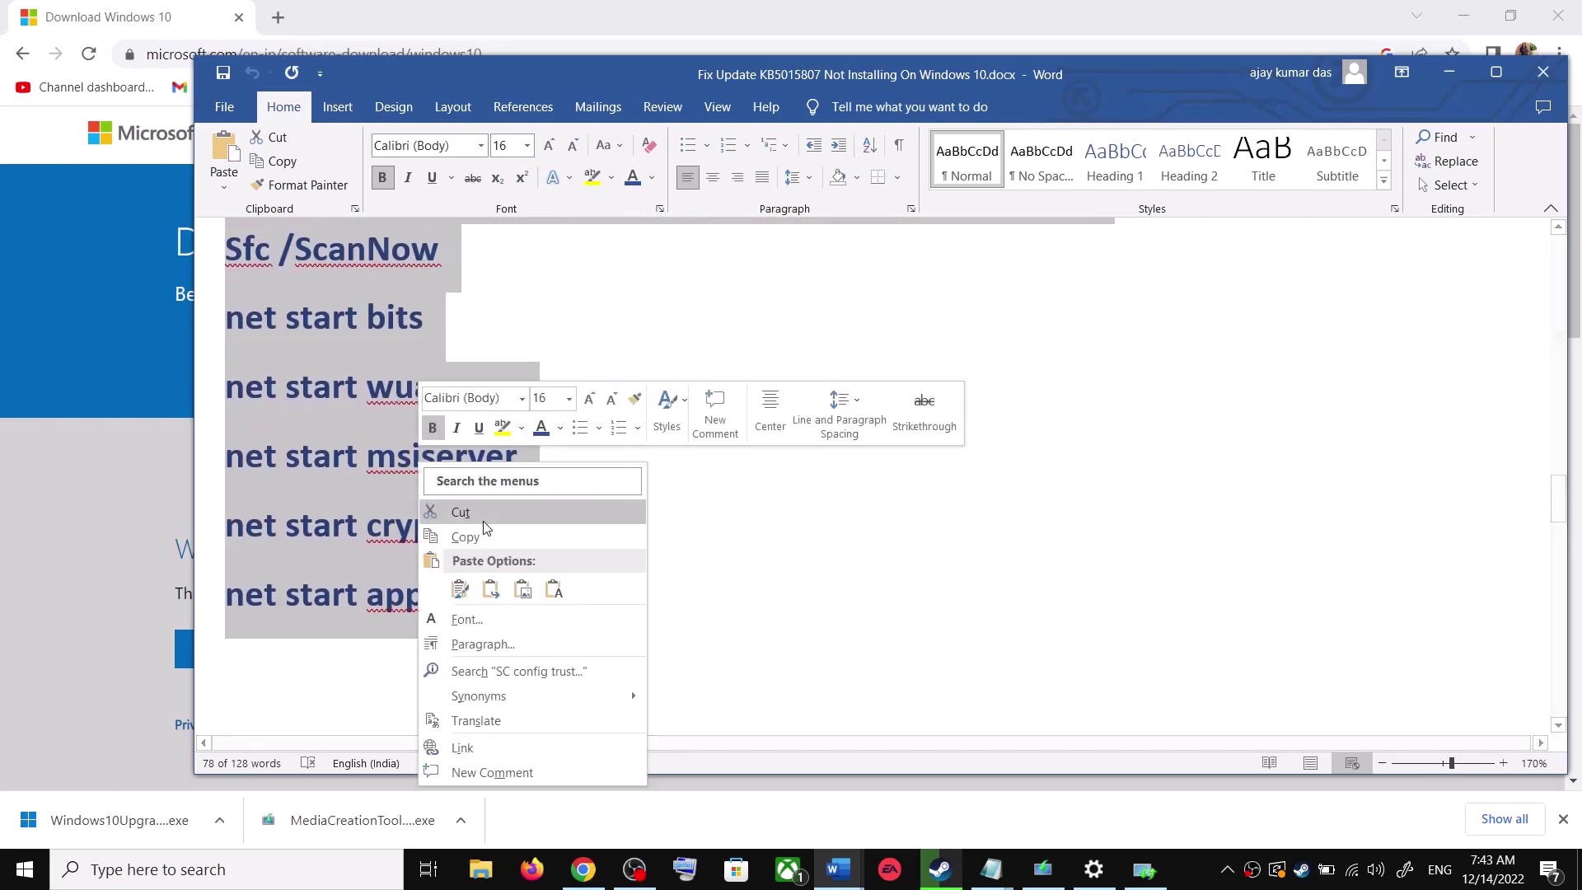
{"action": "left_click", "coordinate": [486, 537]}
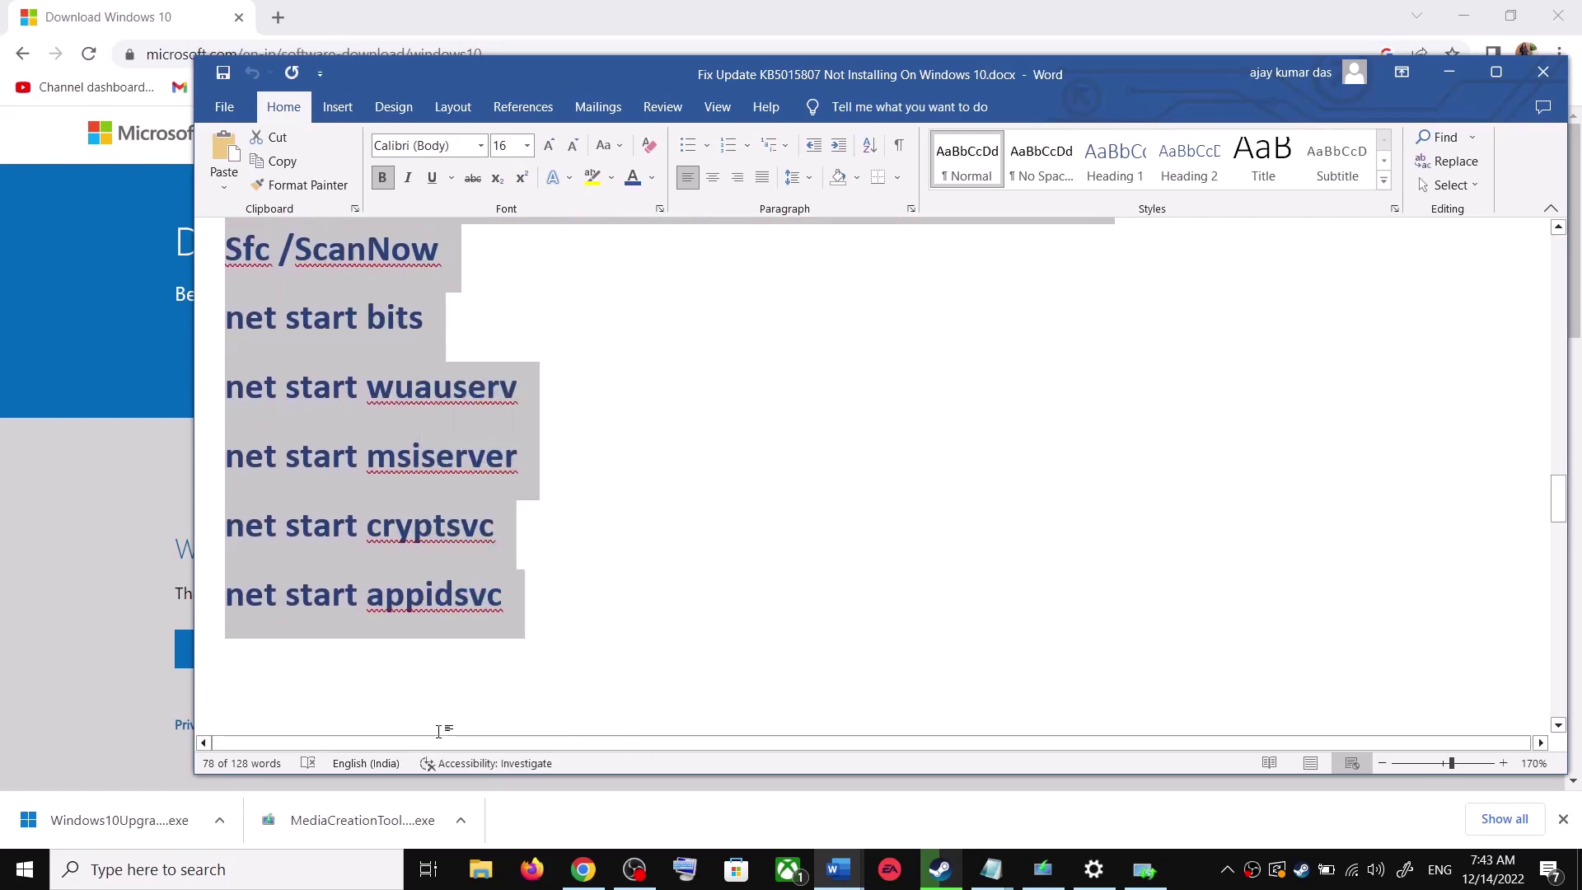
Paste the reset commands into a new Notepad file and start saving it to the Desktop.
{"action": "left_click", "coordinate": [279, 881]}
{"action": "type", "text": "ote"}
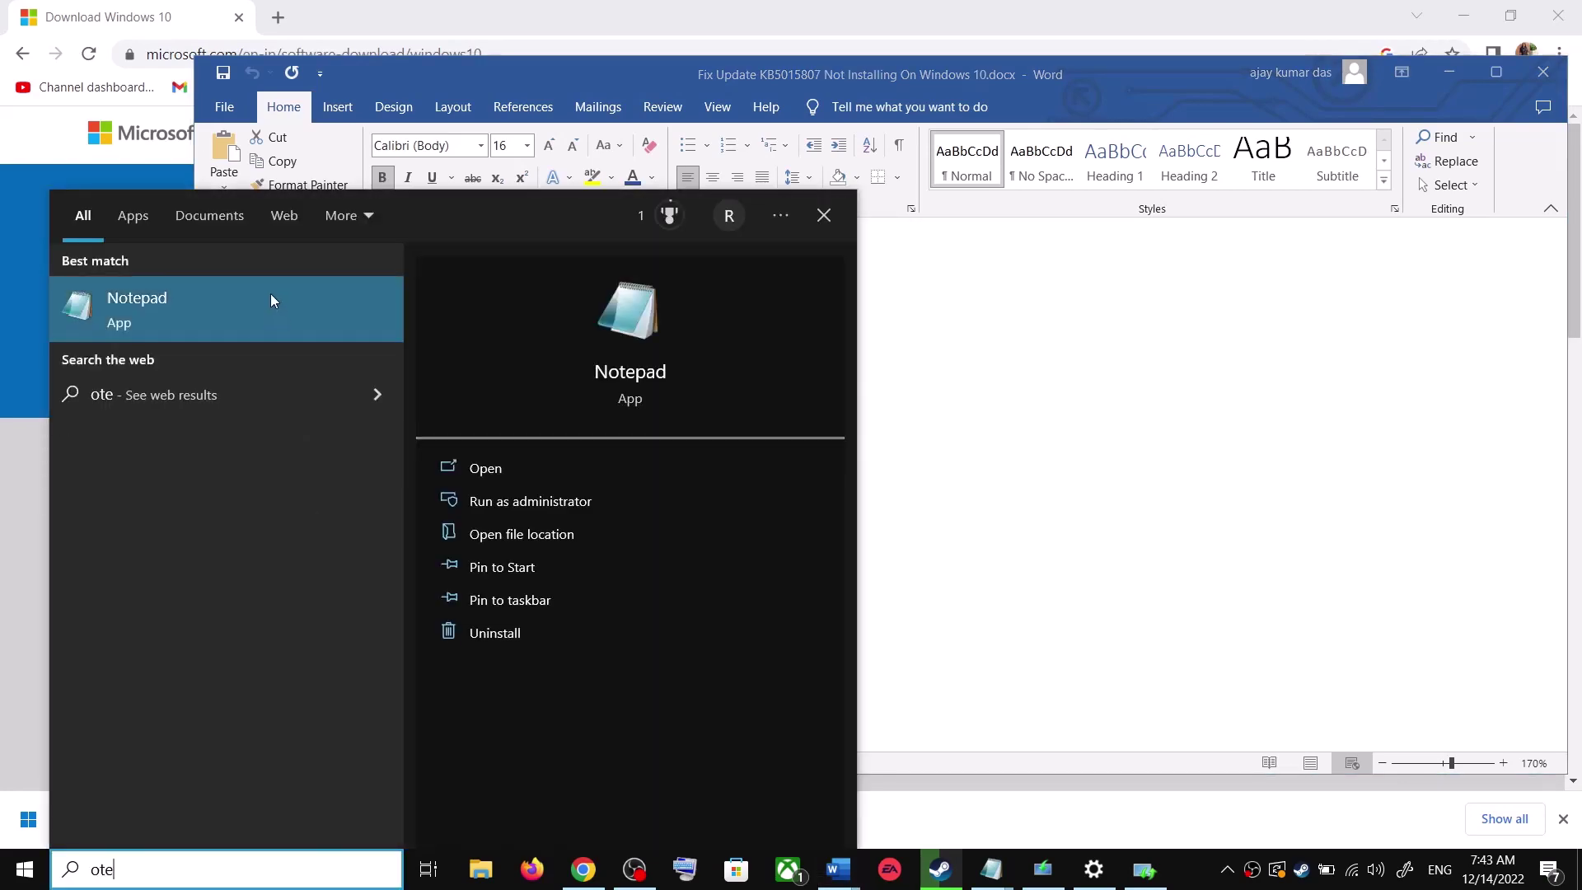
{"action": "left_click", "coordinate": [273, 300]}
{"action": "key", "text": "ctrl+v"}
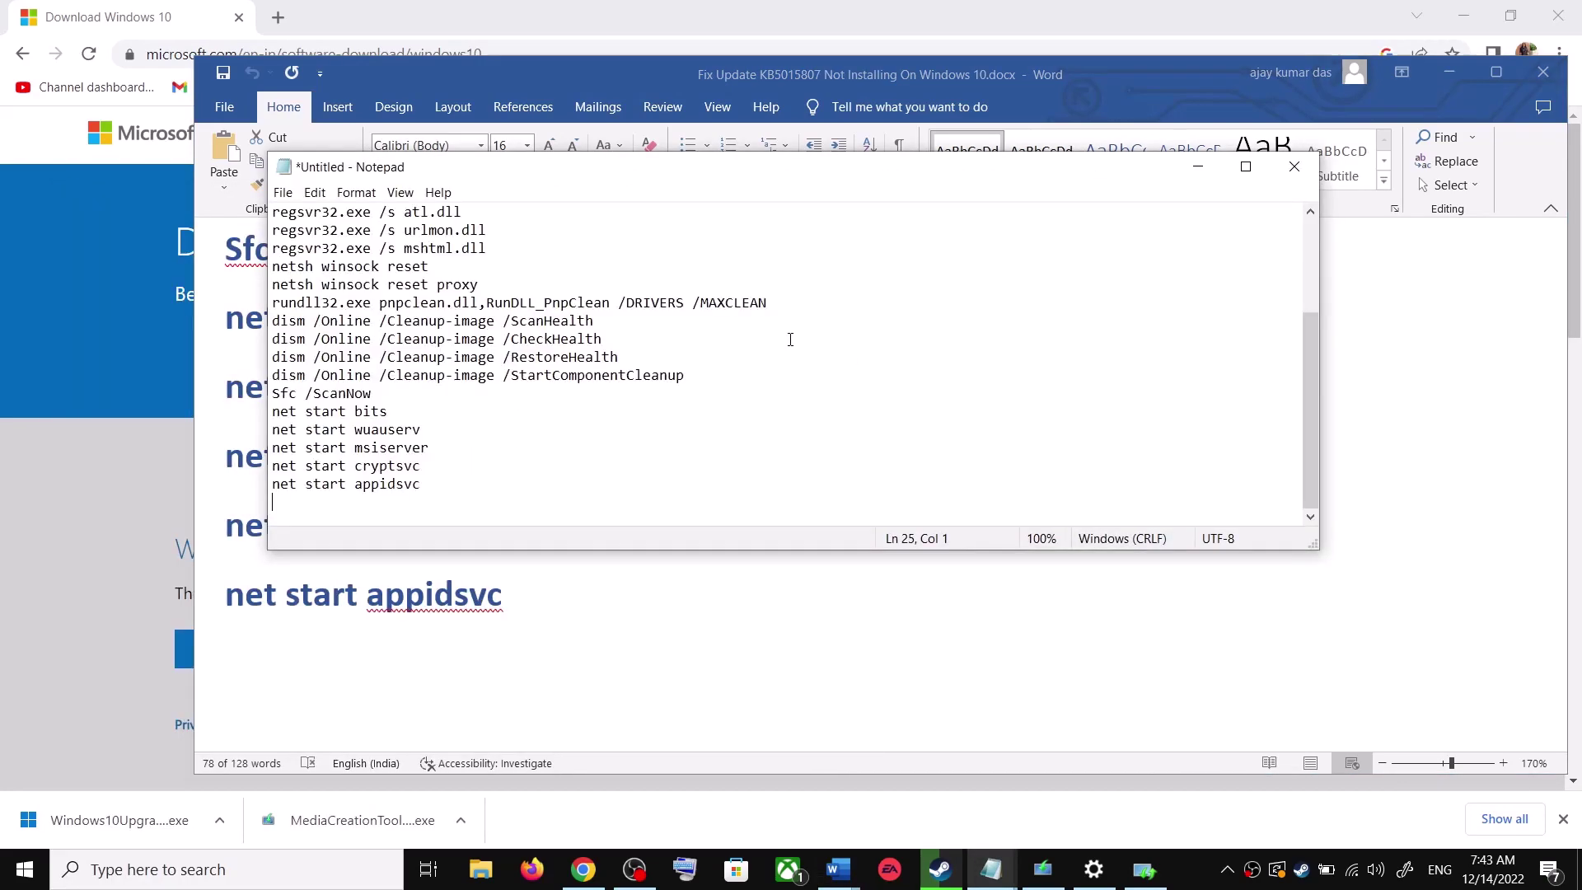
{"action": "scroll", "coordinate": [485, 384], "scroll_direction": "up", "scroll_amount": 3}
{"action": "left_click", "coordinate": [282, 192]}
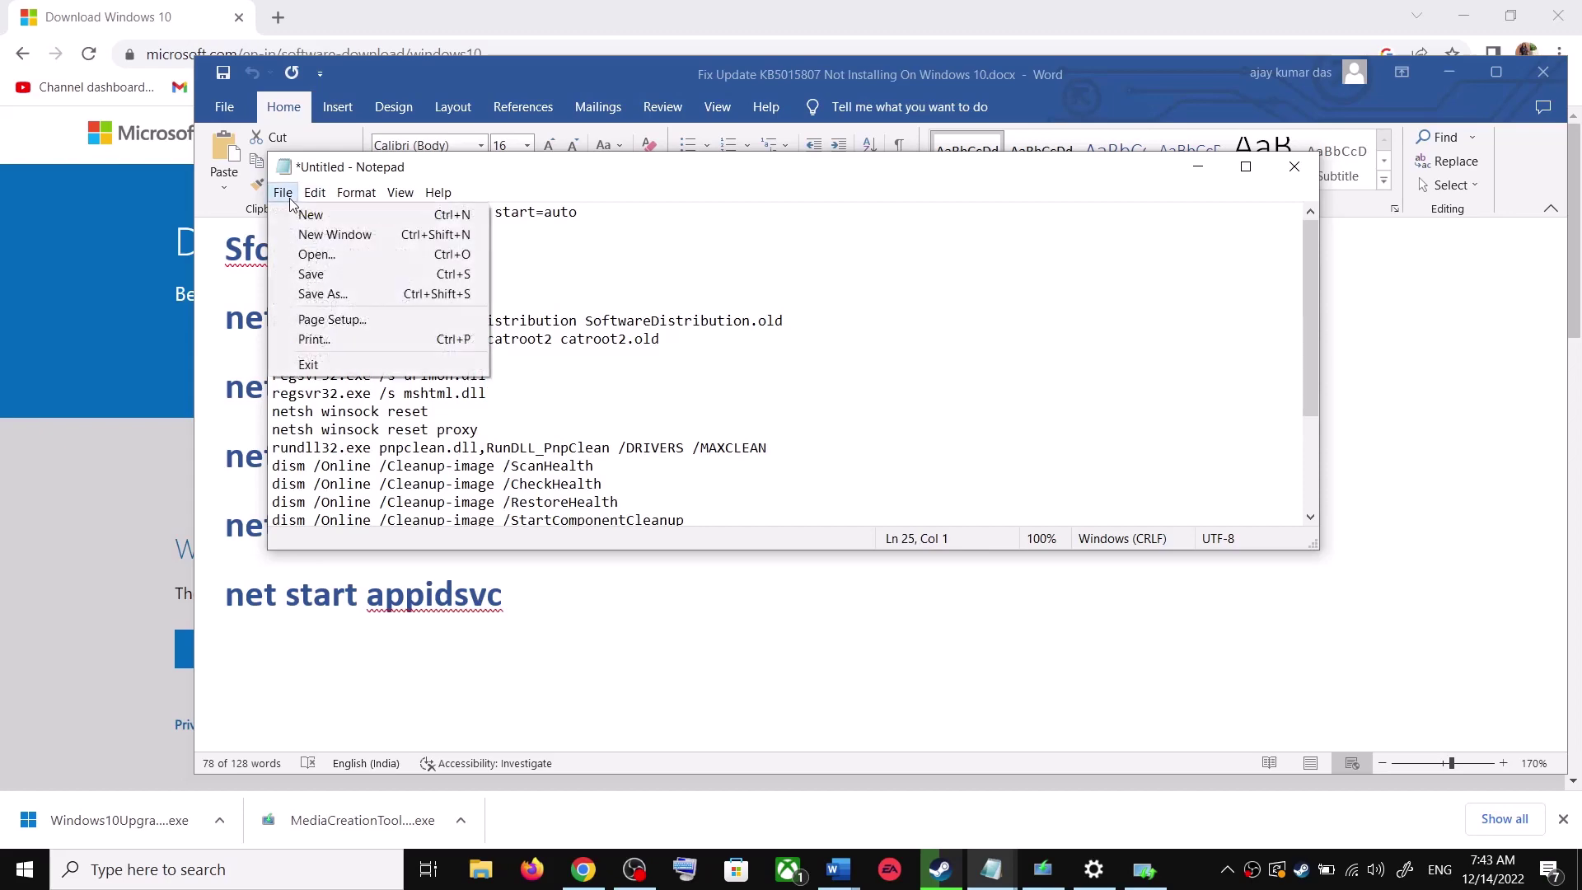
{"action": "left_click", "coordinate": [323, 295]}
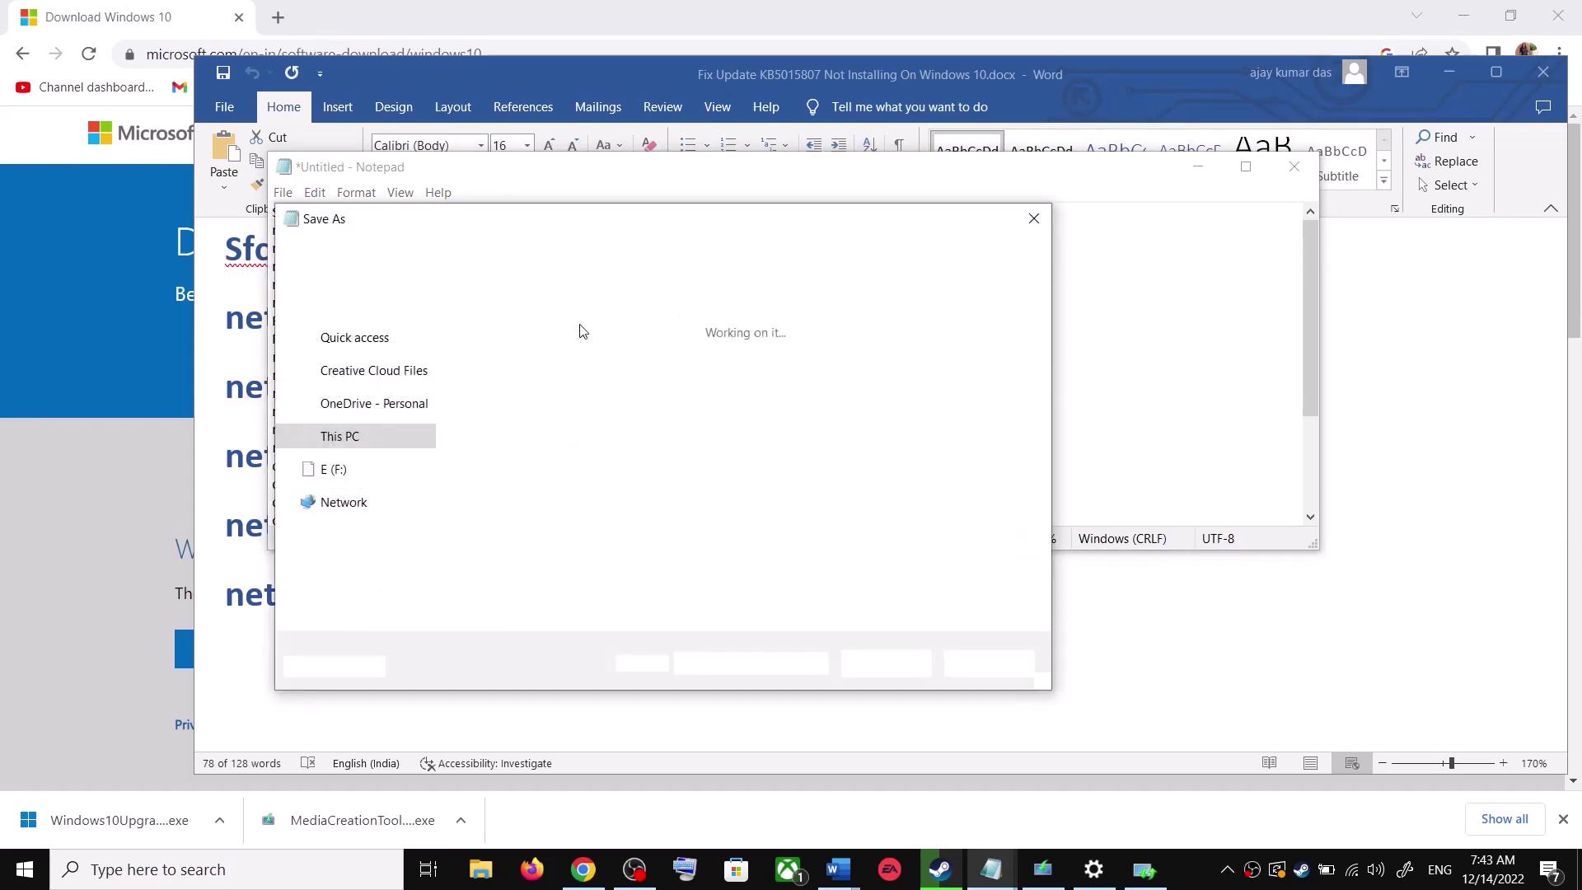
{"action": "left_click", "coordinate": [357, 383]}
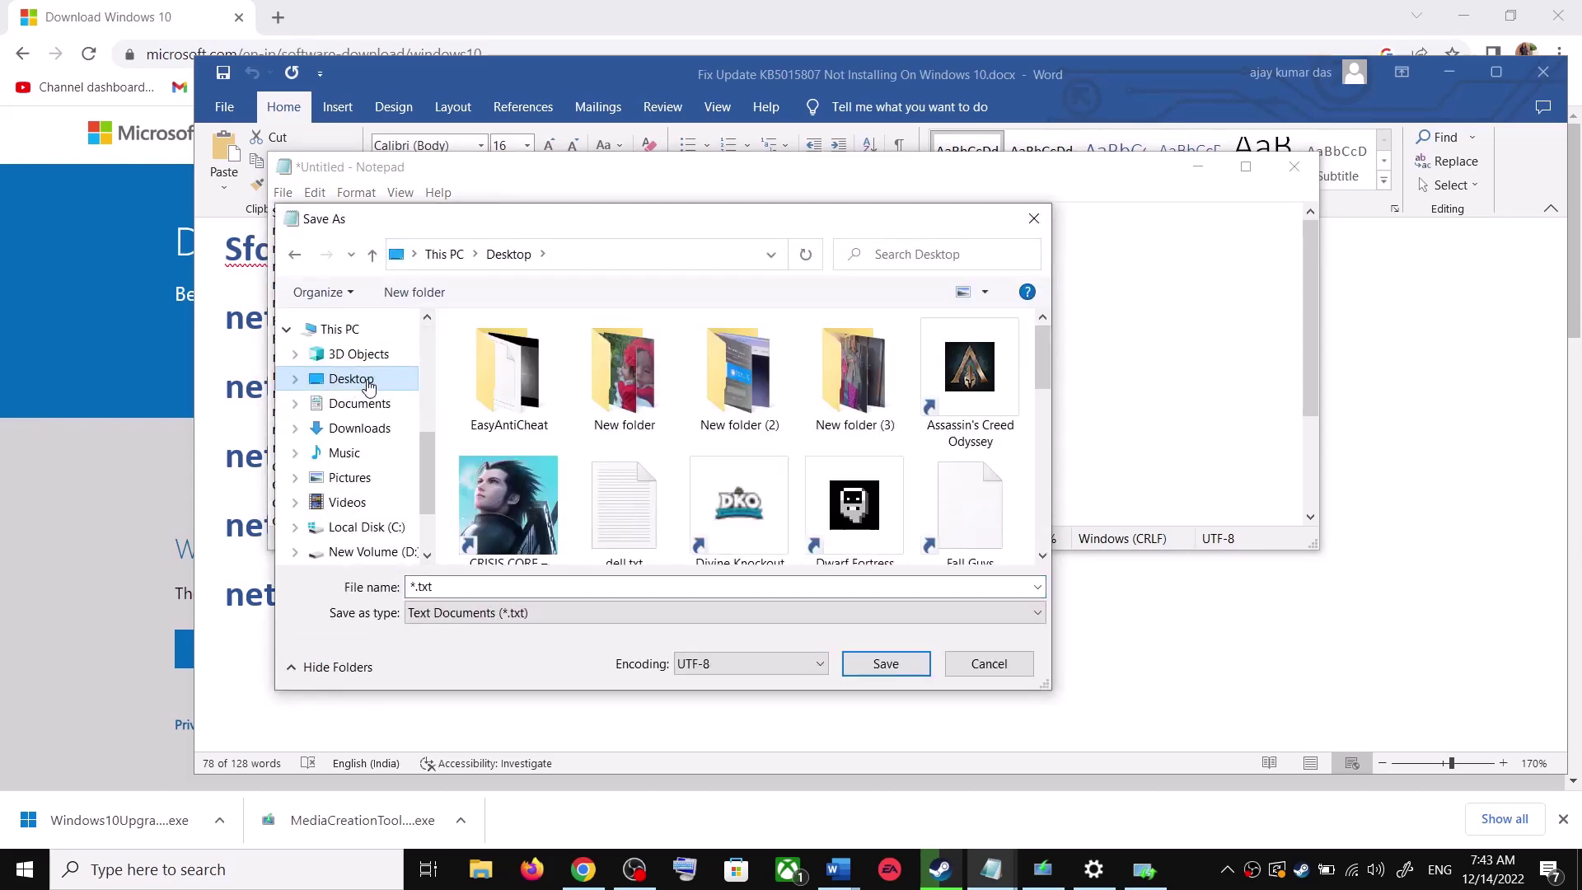
Save the file as Wufix.bat with All Files type, then show the desktop.
{"action": "key", "text": "alt+Tab"}
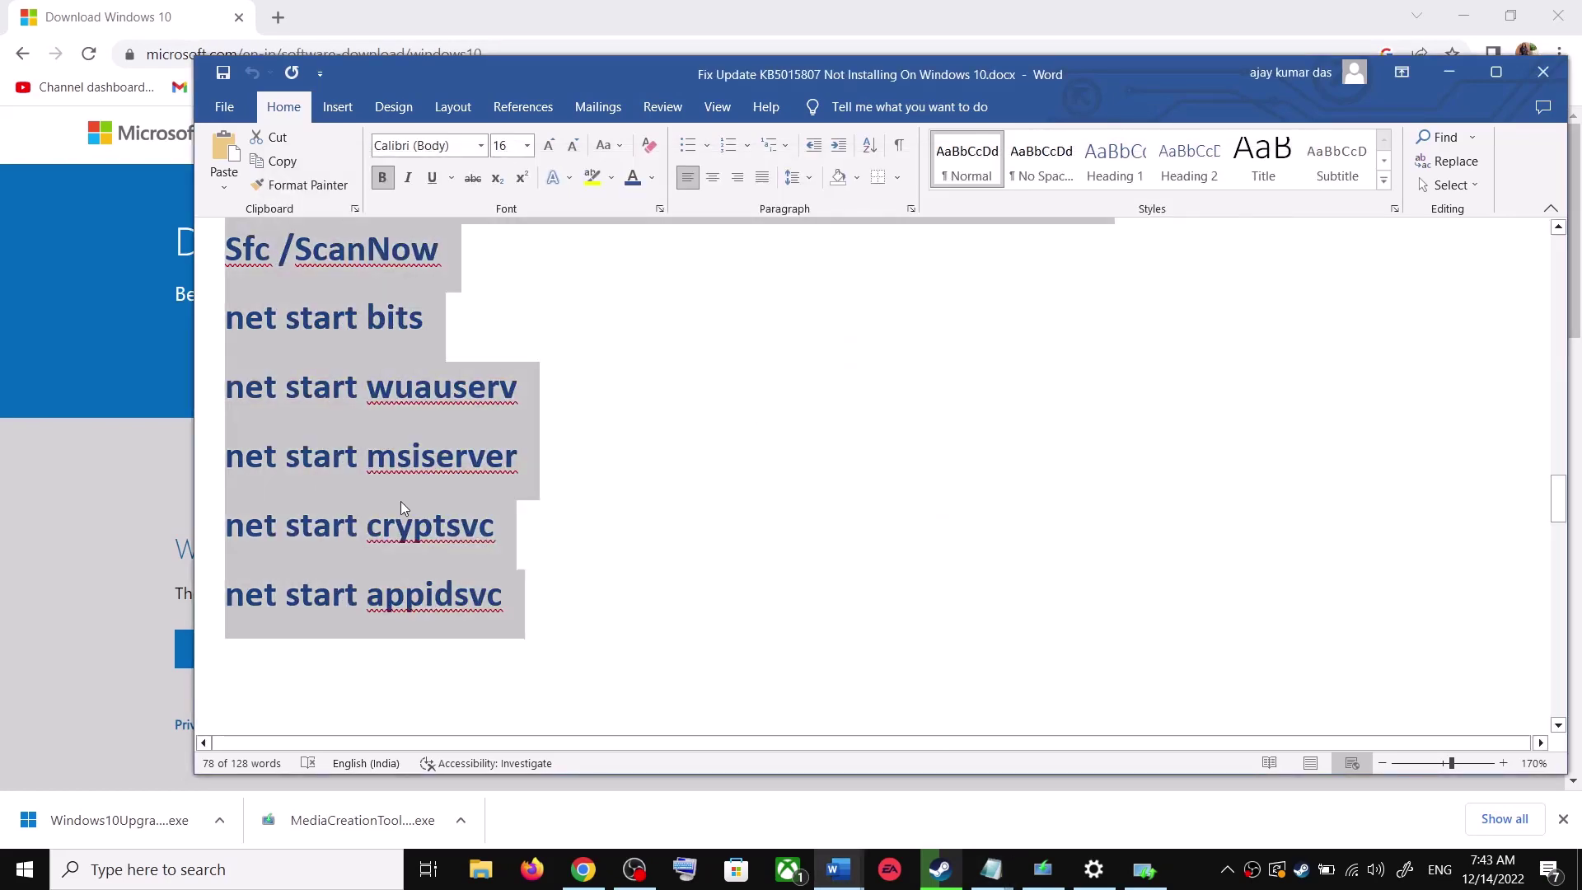
{"action": "scroll", "coordinate": [442, 522], "scroll_direction": "down", "scroll_amount": 3}
{"action": "left_click_drag", "start_coordinate": [874, 600], "coordinate": [519, 576]}
{"action": "key", "text": "ctrl+c"}
{"action": "key", "text": "alt+Tab"}
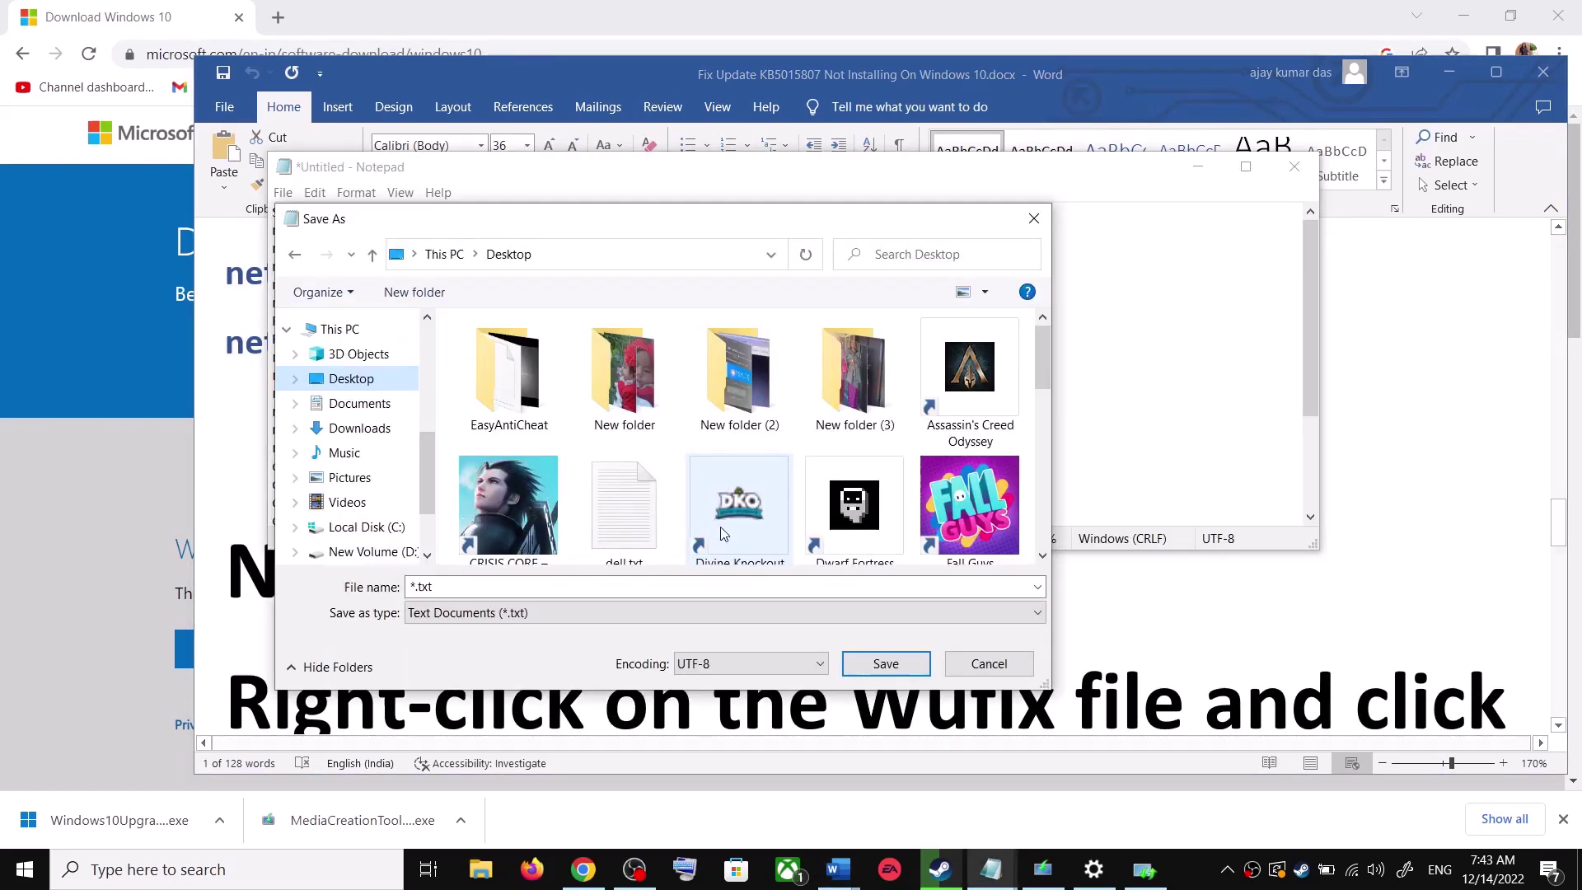
{"action": "key", "text": "ctrl+v"}
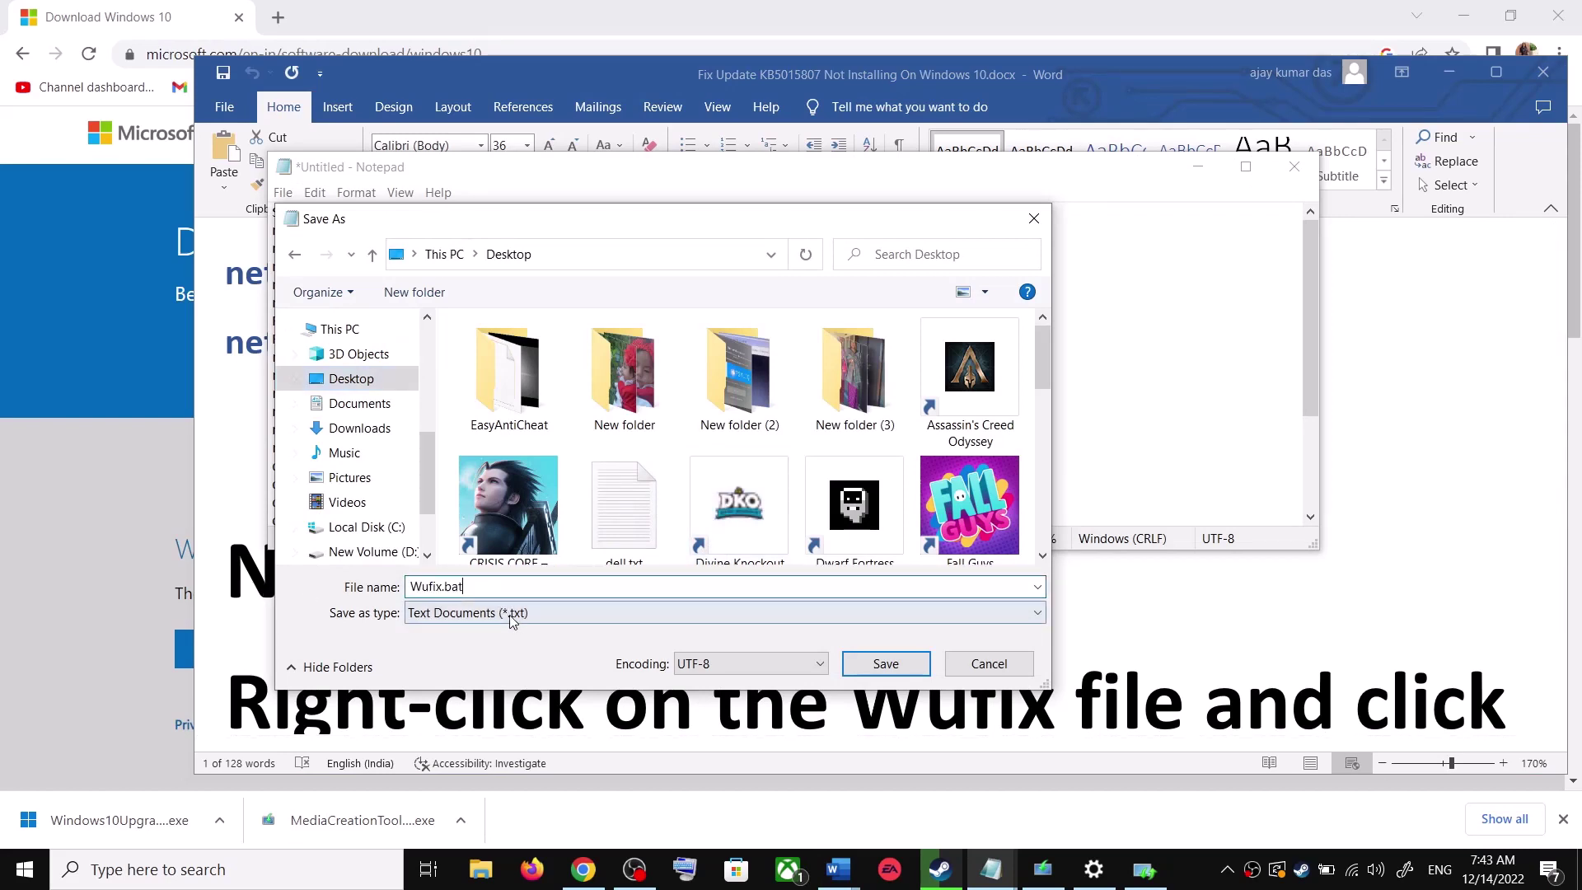
{"action": "left_click", "coordinate": [465, 614]}
{"action": "left_click", "coordinate": [450, 649]}
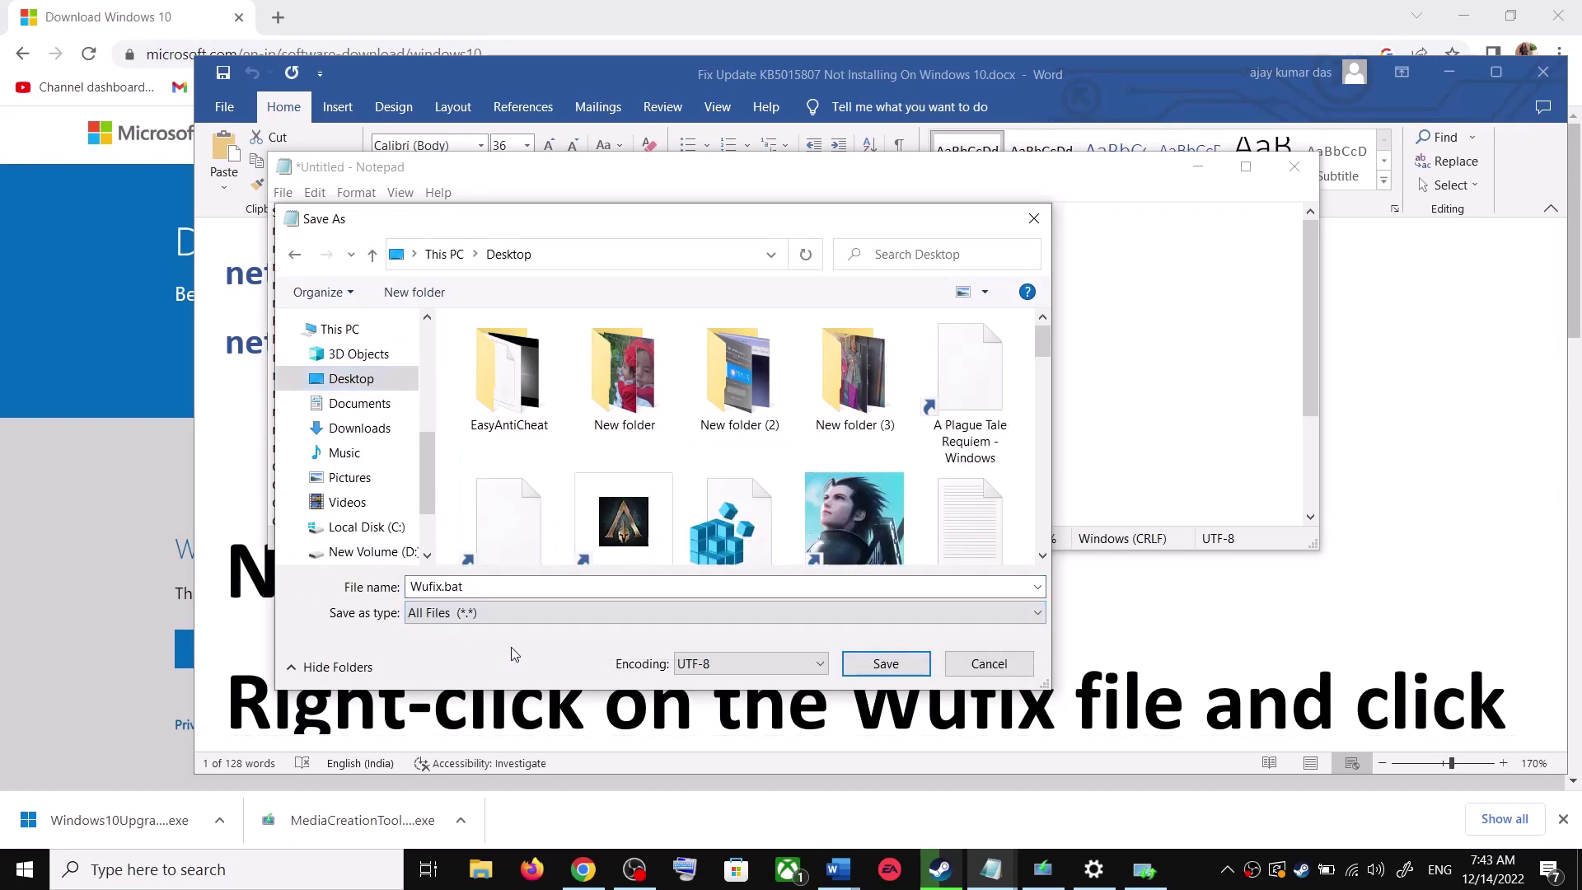
{"action": "left_click", "coordinate": [885, 664]}
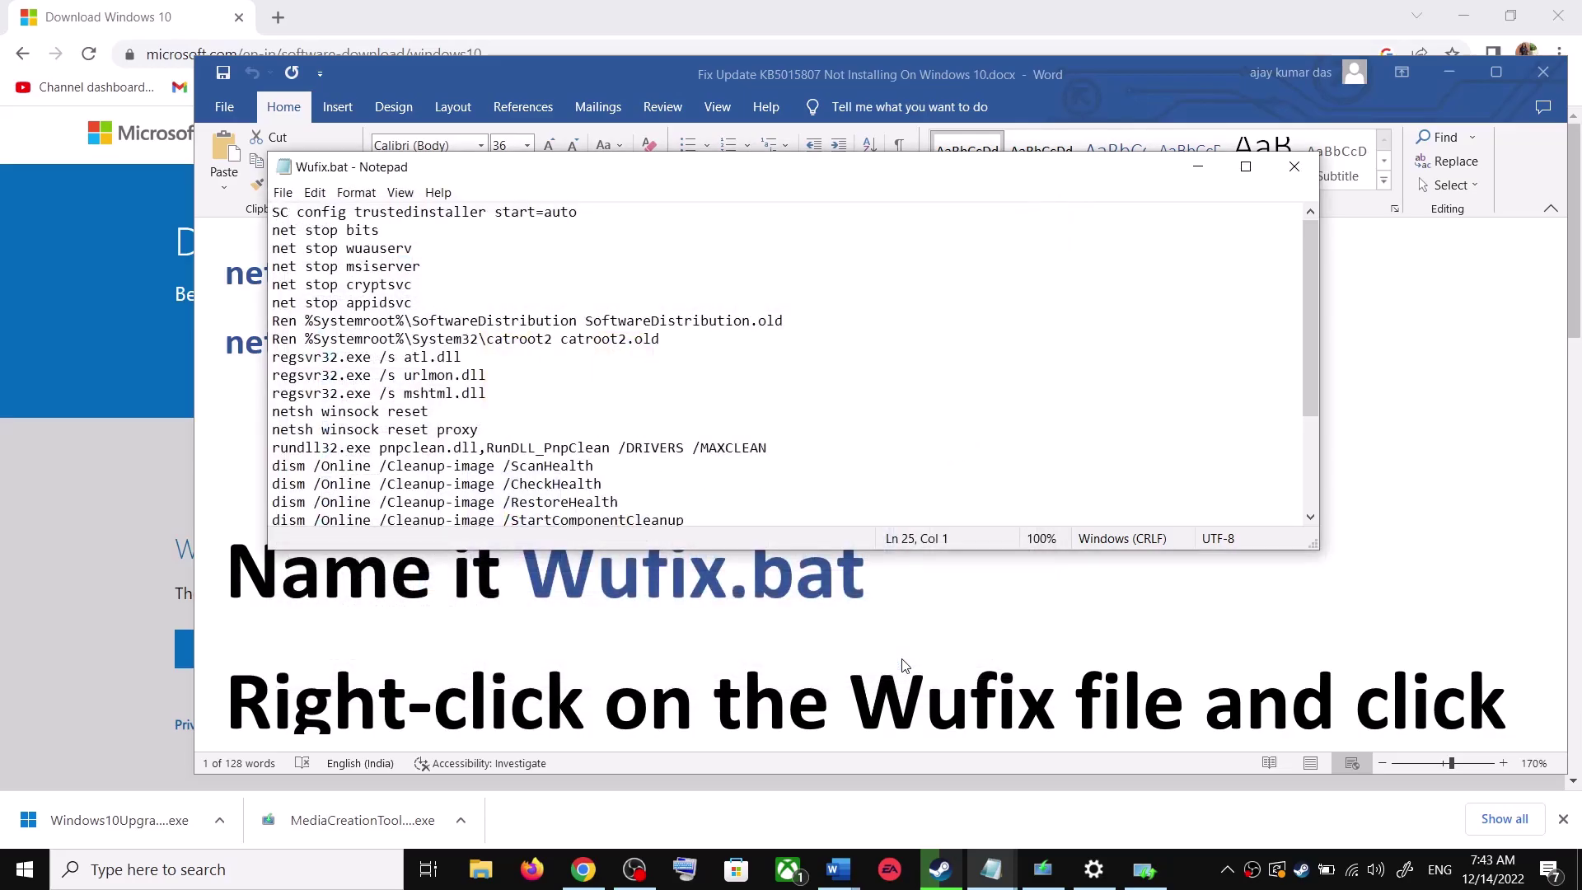
{"action": "key", "text": "super+d"}
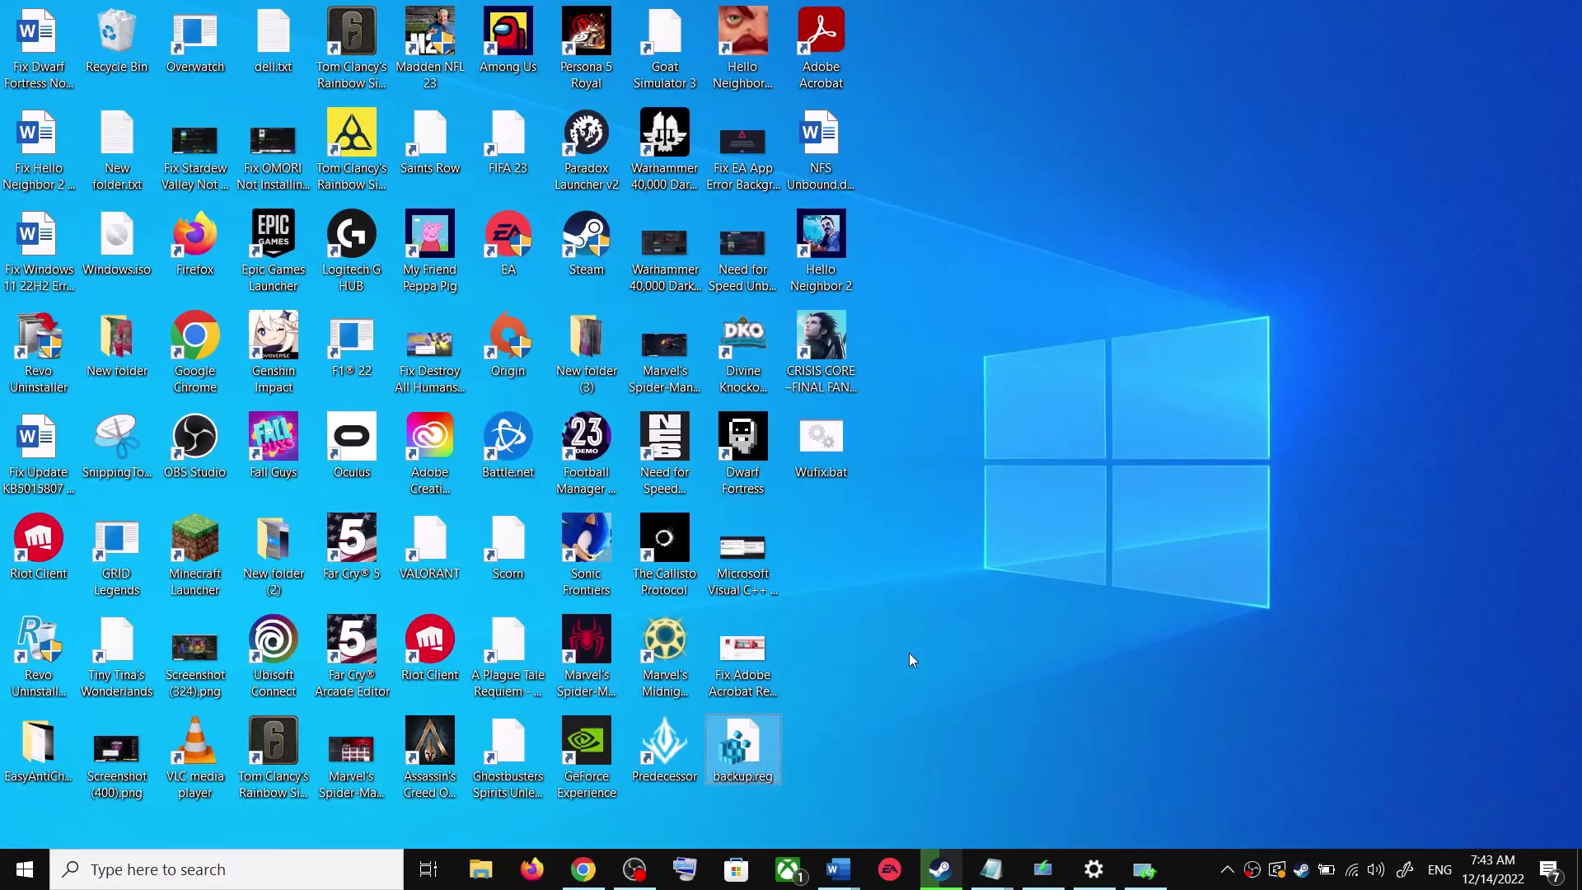
Run Wufix.bat as administrator and move its Command Prompt window aside.
{"action": "left_click", "coordinate": [830, 447]}
{"action": "right_click", "coordinate": [829, 445]}
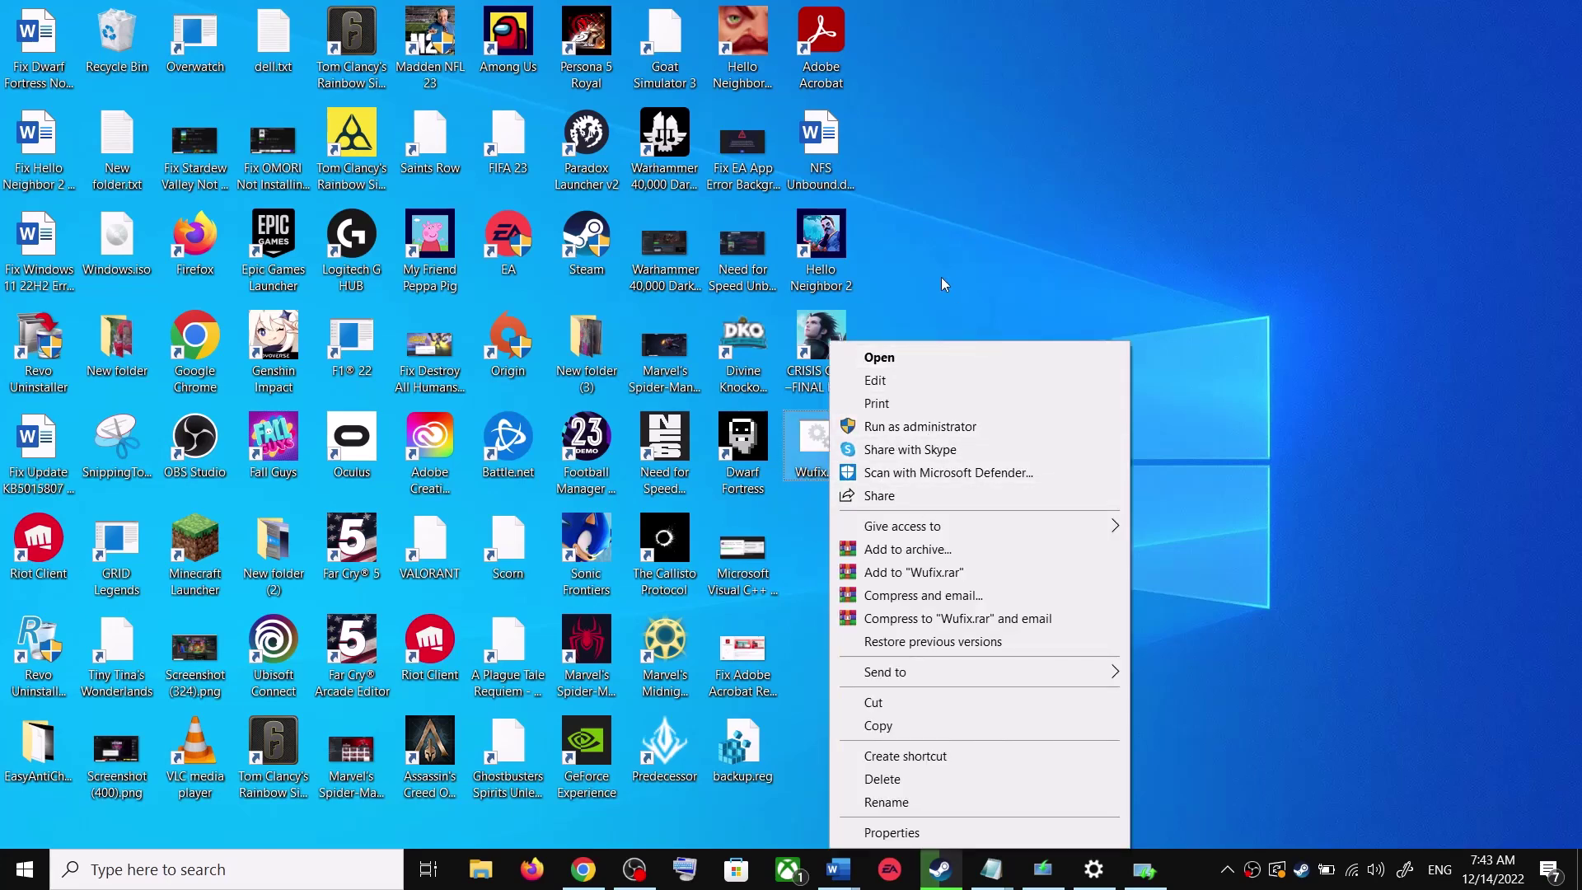
{"action": "left_click", "coordinate": [921, 426]}
{"action": "right_click", "coordinate": [820, 458]}
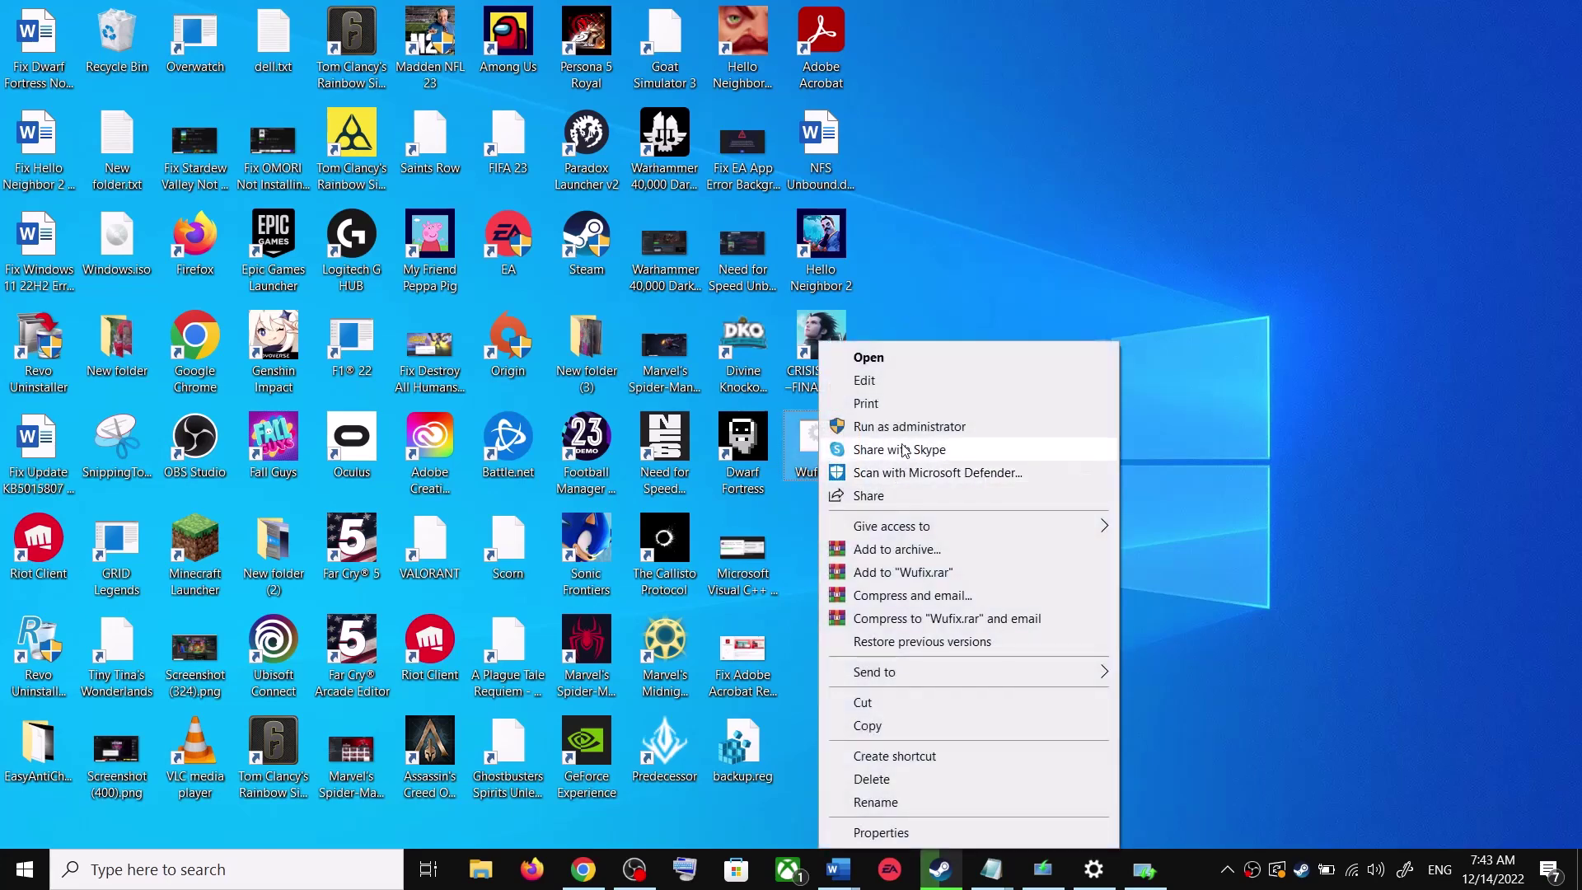
{"action": "left_click", "coordinate": [926, 428]}
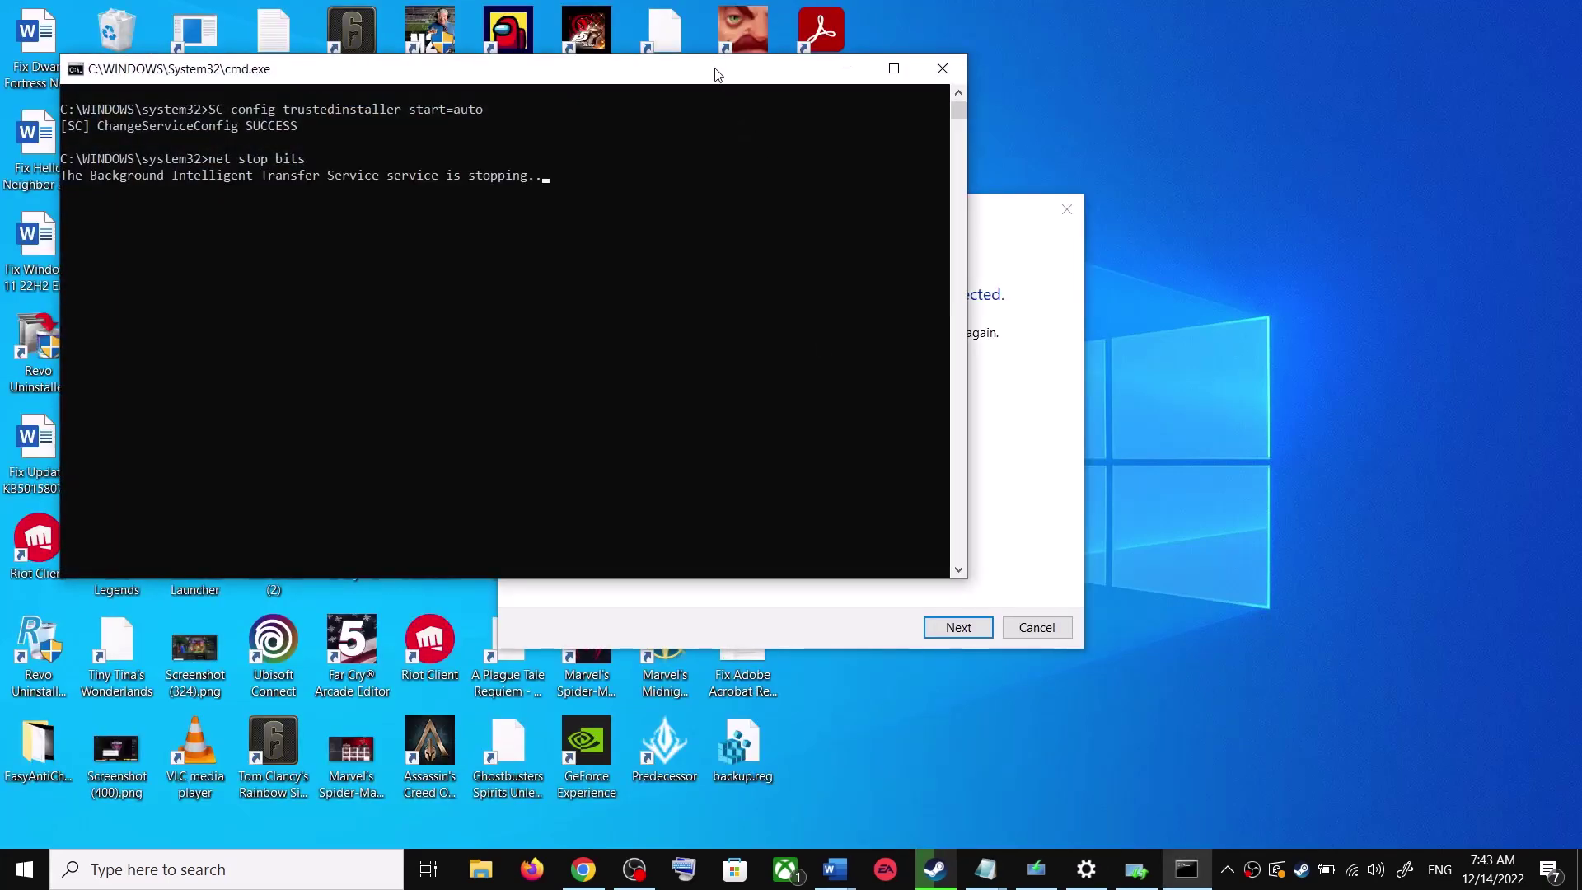
{"action": "left_click_drag", "start_coordinate": [717, 74], "coordinate": [898, 221]}
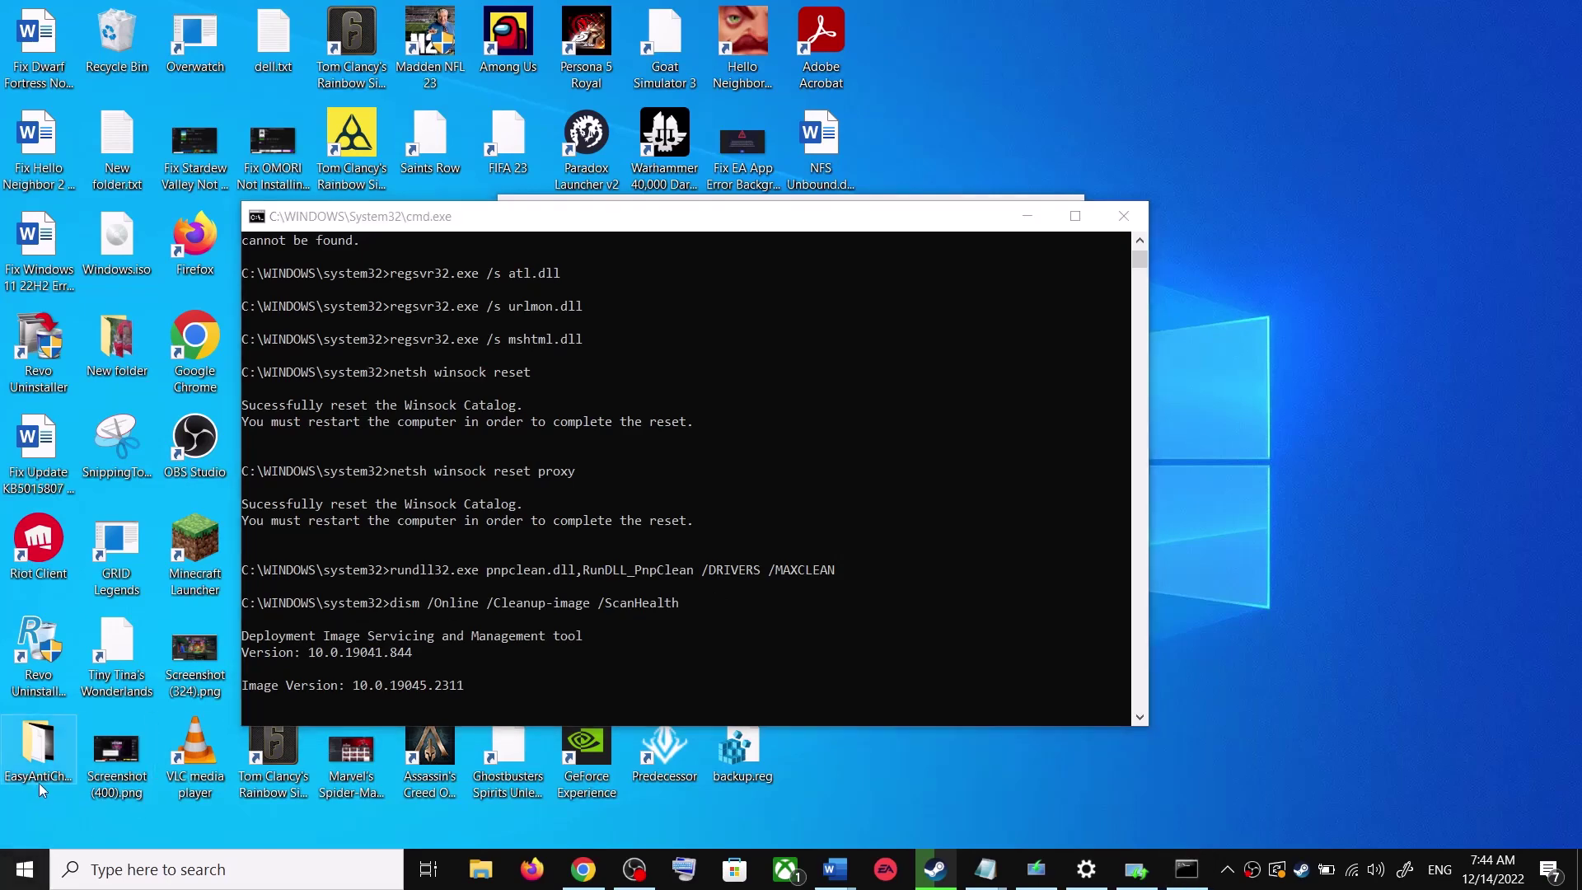
Dismiss the Start power options, close Settings, and bring the Word guide forward.
{"action": "left_click", "coordinate": [25, 870]}
{"action": "left_click", "coordinate": [31, 828]}
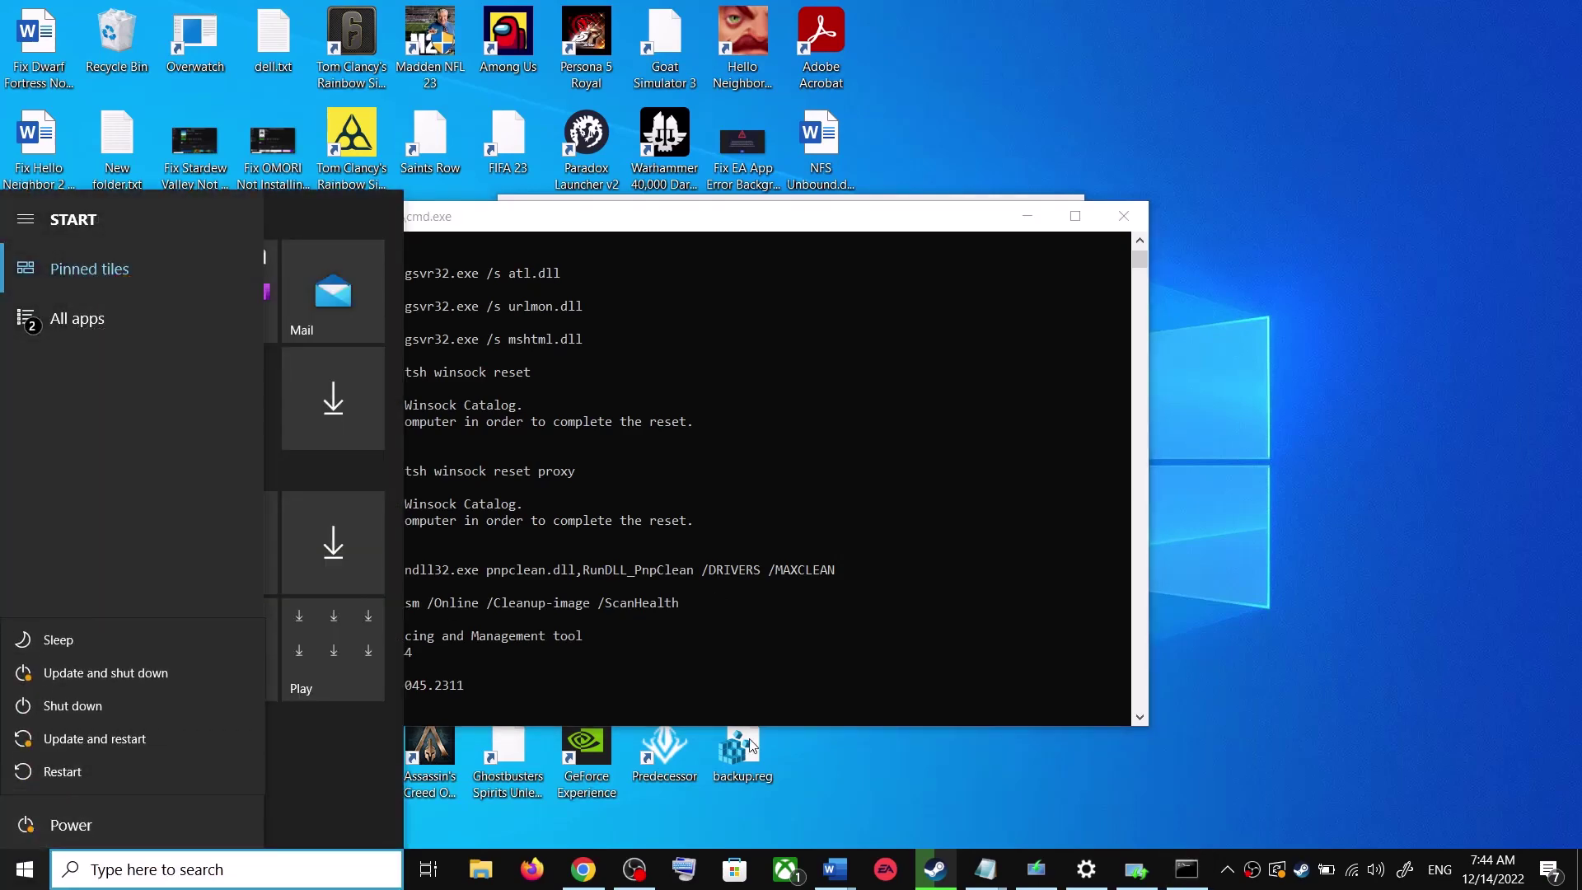
{"action": "left_click", "coordinate": [1310, 562]}
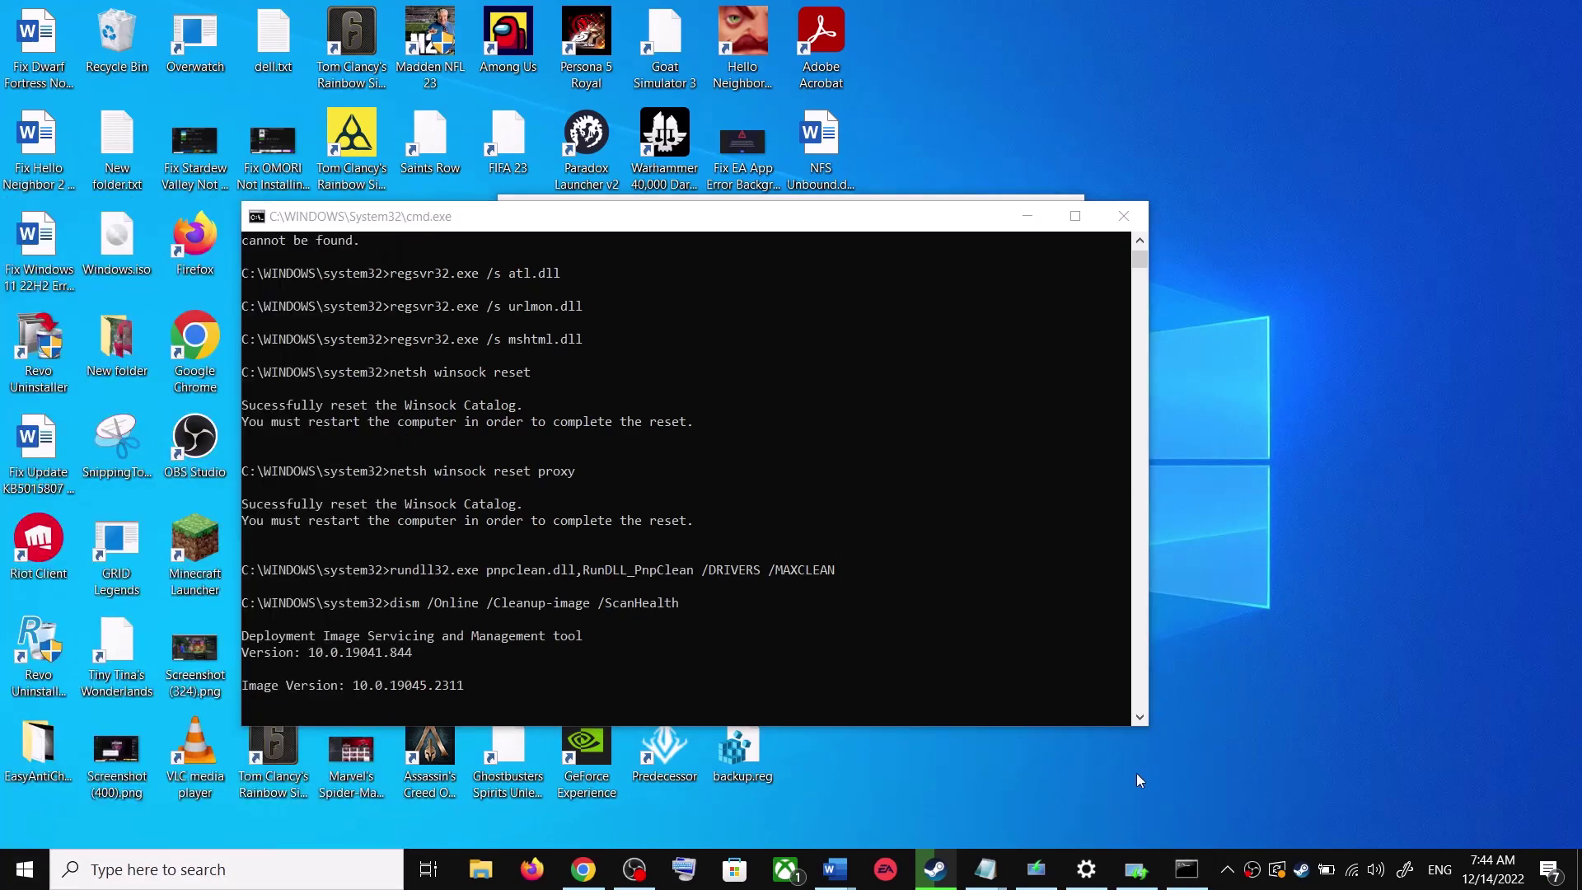
{"action": "right_click", "coordinate": [1084, 874]}
{"action": "left_click", "coordinate": [1029, 819]}
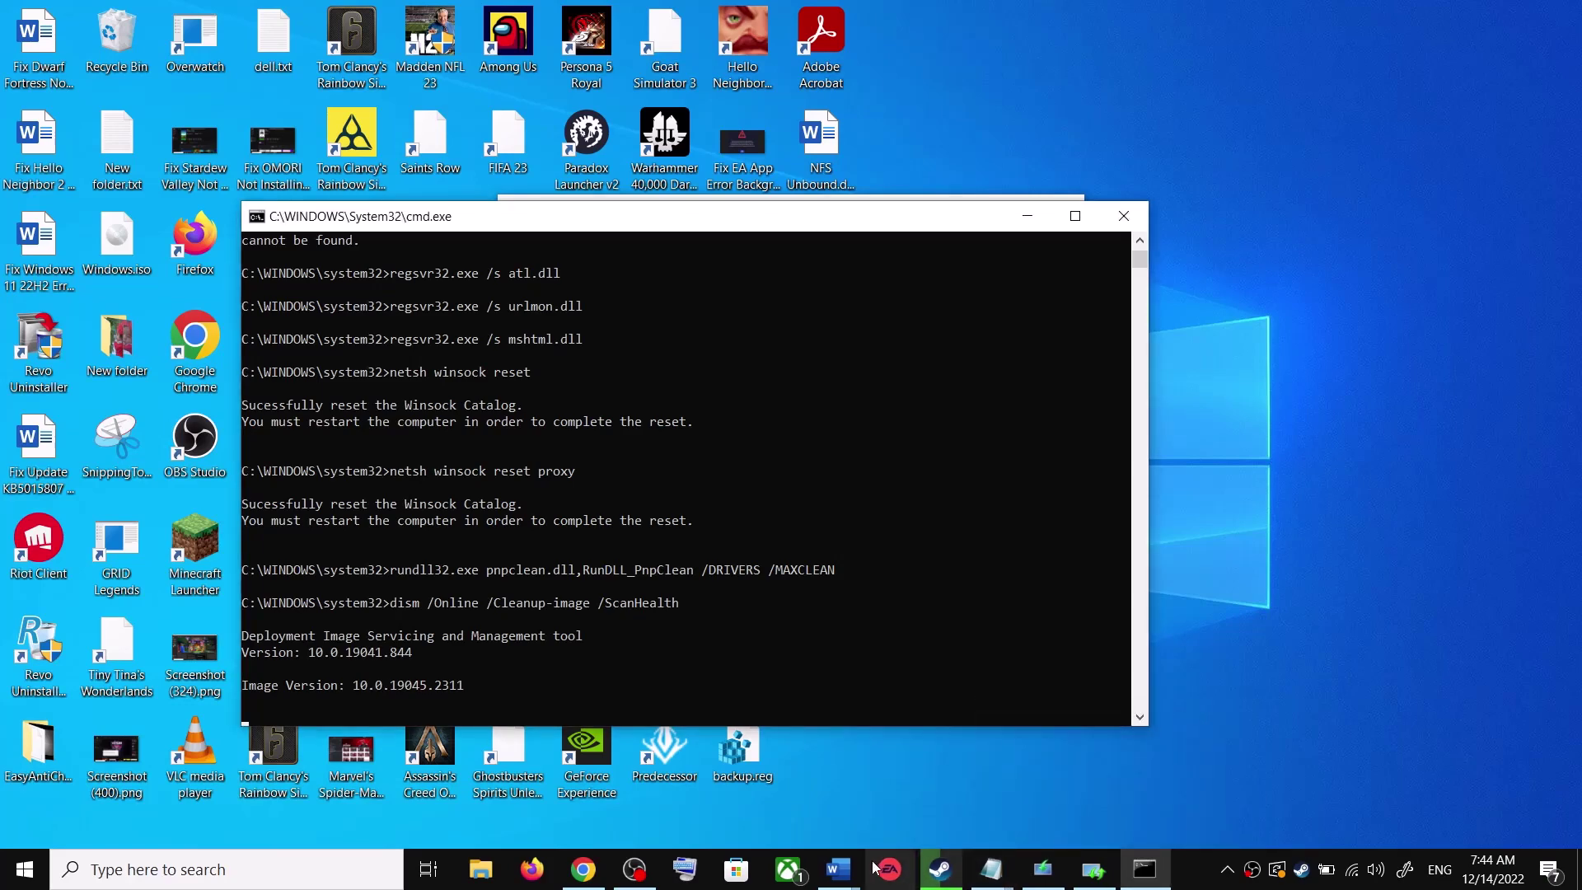
{"action": "mouse_move", "coordinate": [837, 869]}
{"action": "left_click", "coordinate": [923, 787]}
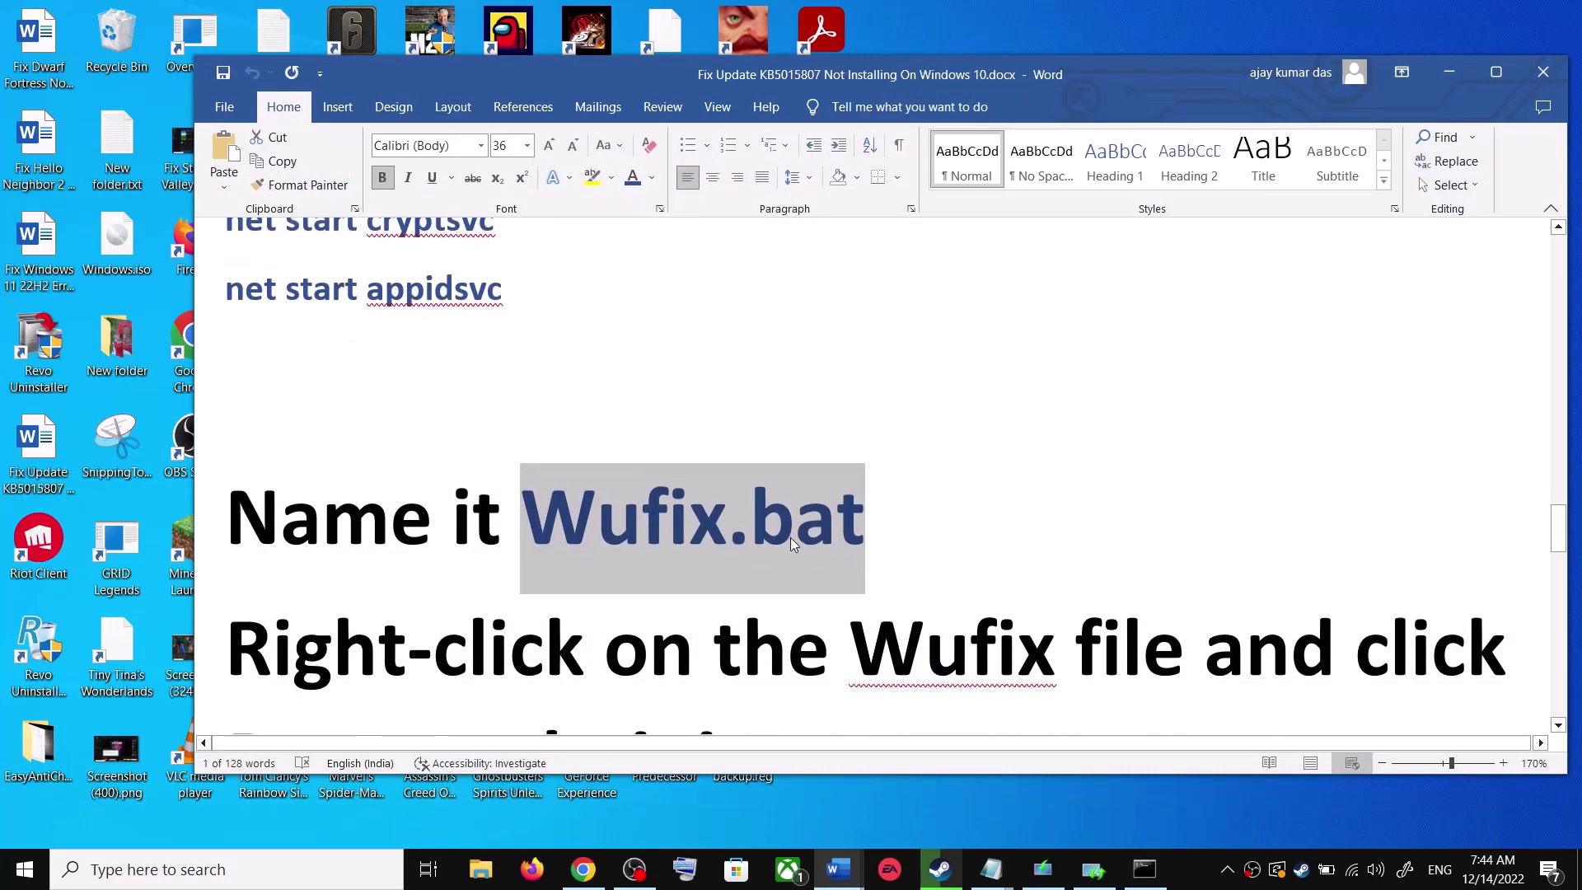
Scroll the Word guide to Step 4, Use Media Creation Tool.
{"action": "scroll", "coordinate": [791, 537], "scroll_direction": "down", "scroll_amount": 5}
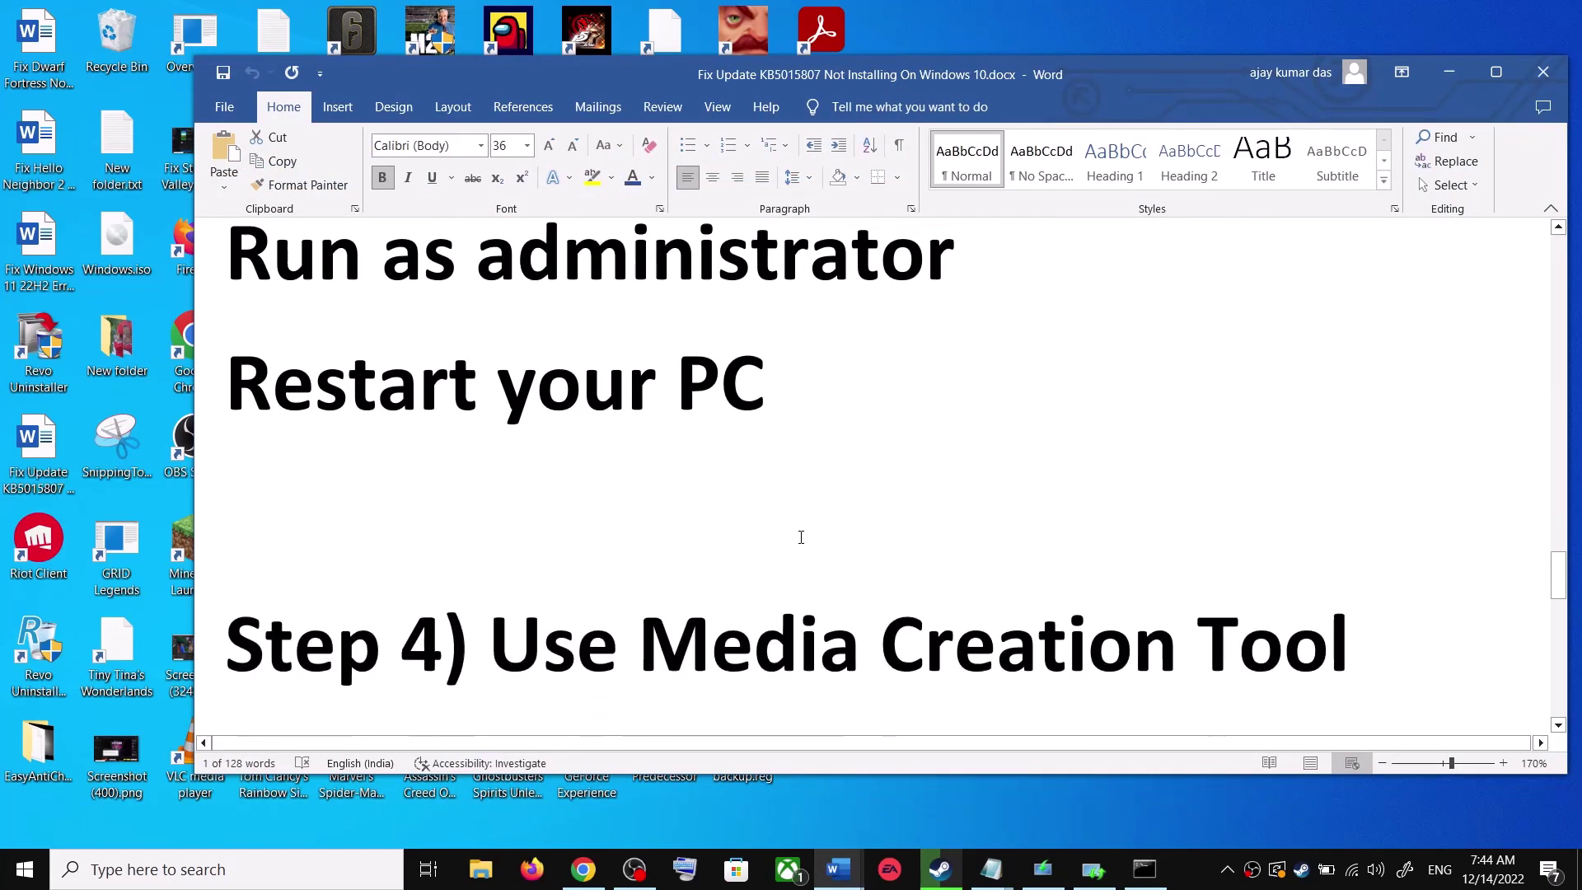
{"action": "scroll", "coordinate": [800, 537], "scroll_direction": "down", "scroll_amount": 2}
{"action": "left_click_drag", "start_coordinate": [491, 544], "coordinate": [1303, 546]}
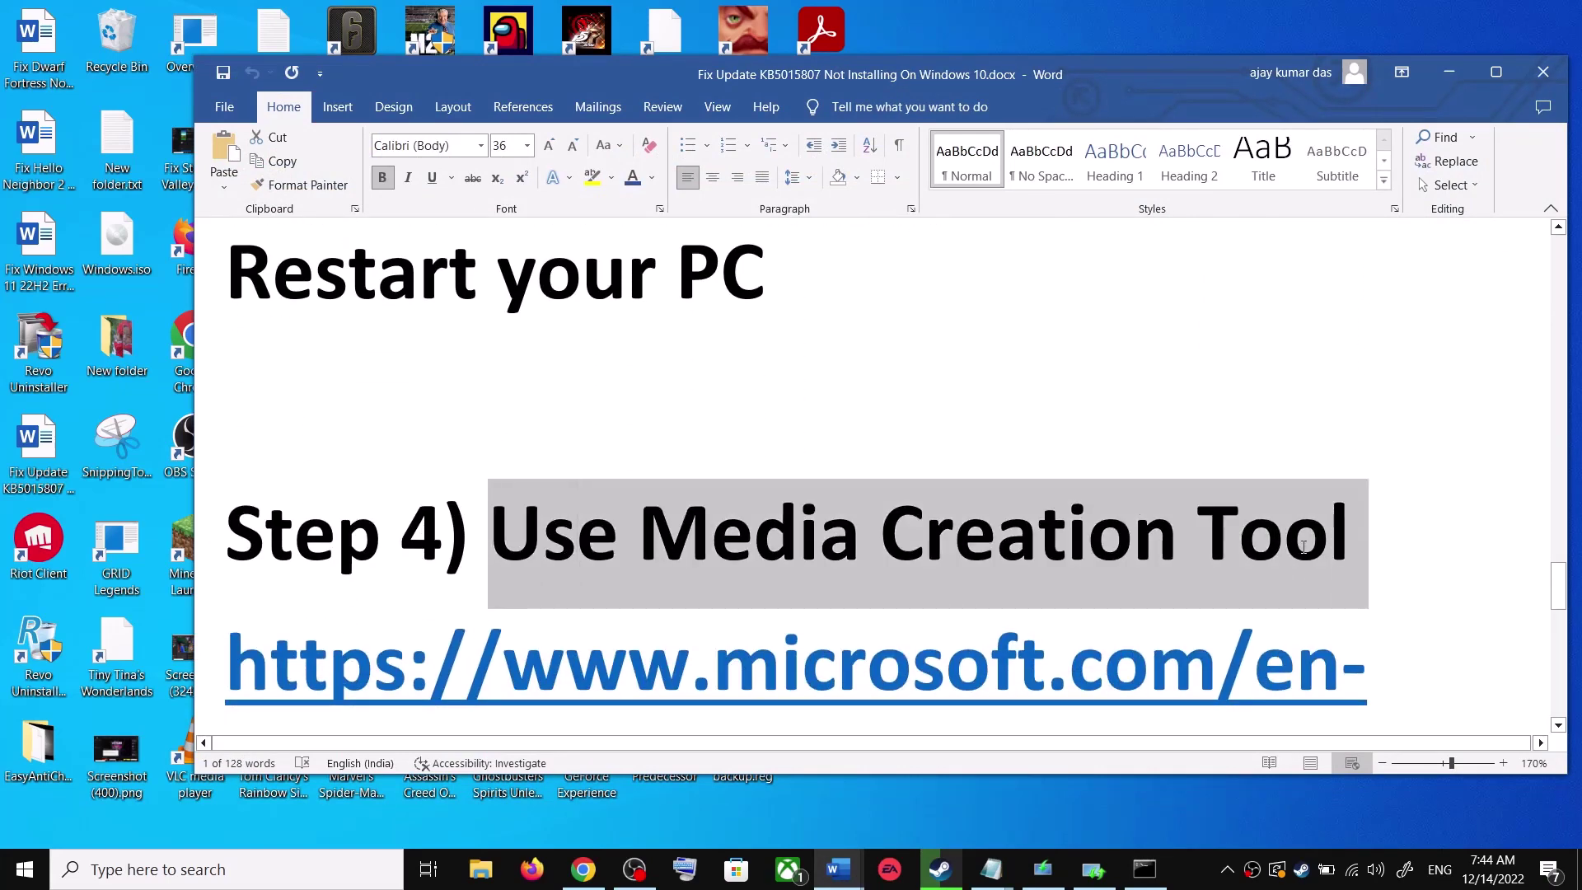
{"action": "scroll", "coordinate": [784, 575], "scroll_direction": "down", "scroll_amount": 3}
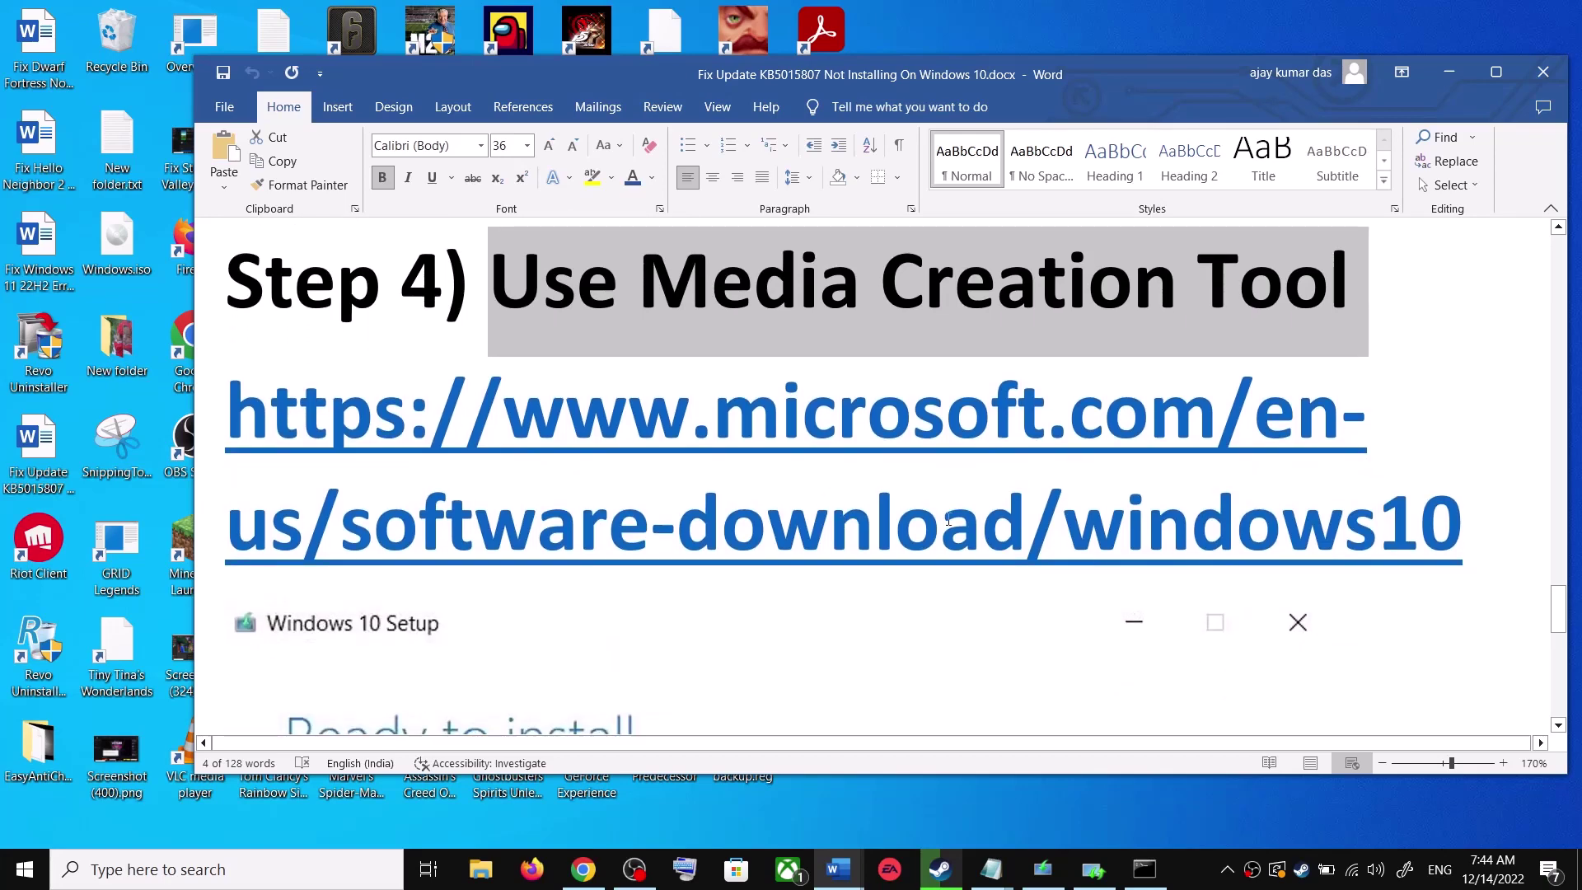
Find Chrome's Create Windows 10 installation media section, then bring Windows 10 Setup forward.
{"action": "left_click", "coordinate": [585, 869]}
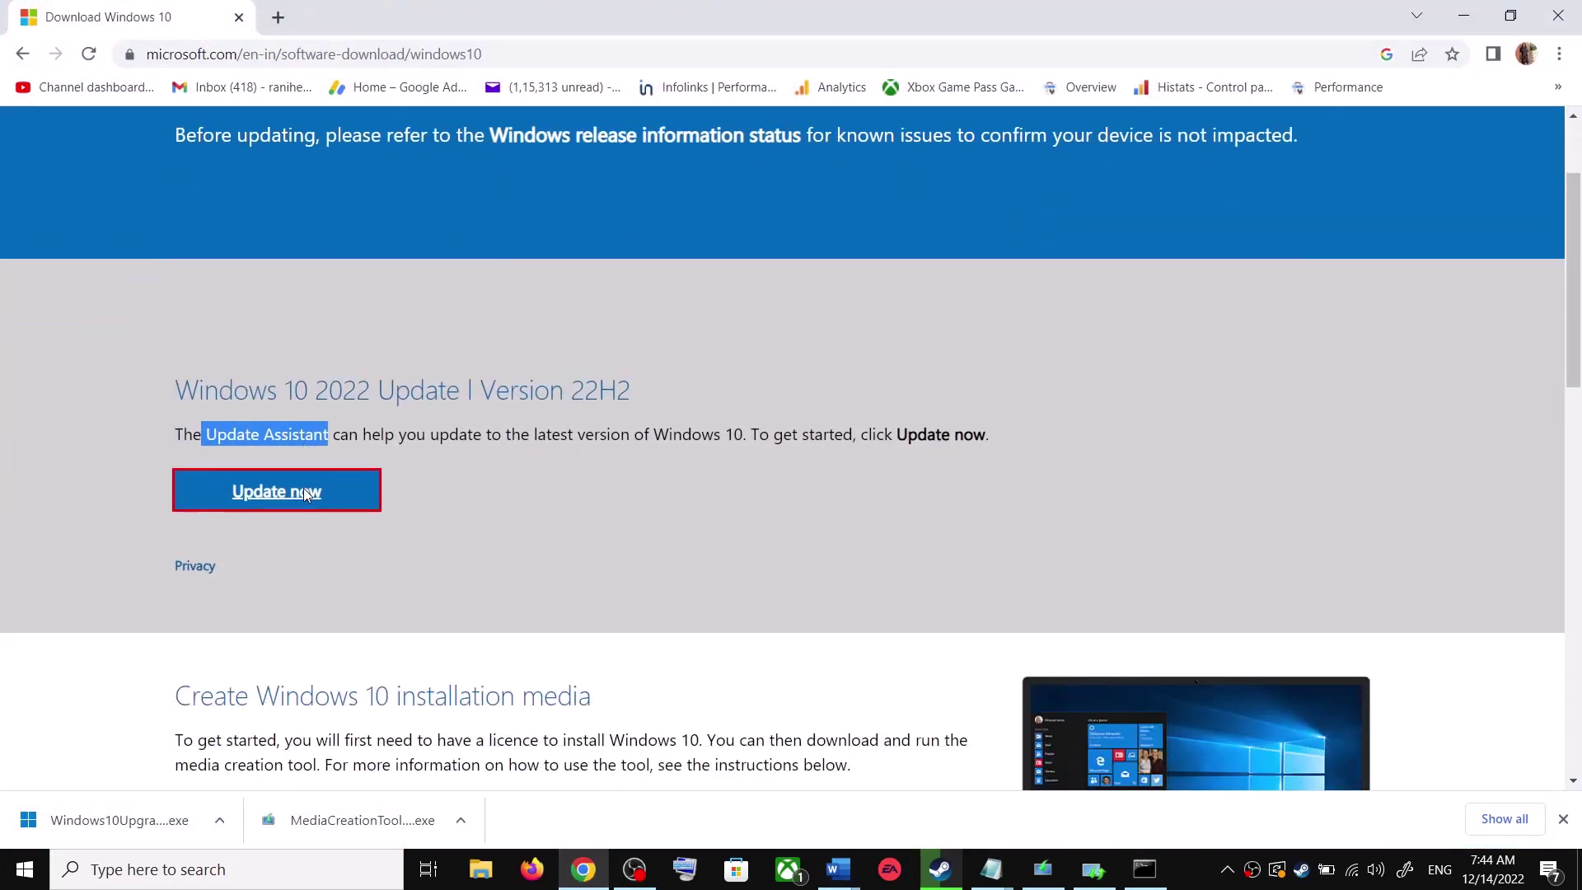
{"action": "scroll", "coordinate": [304, 492], "scroll_direction": "down", "scroll_amount": 3}
{"action": "left_click_drag", "start_coordinate": [188, 512], "coordinate": [327, 513]}
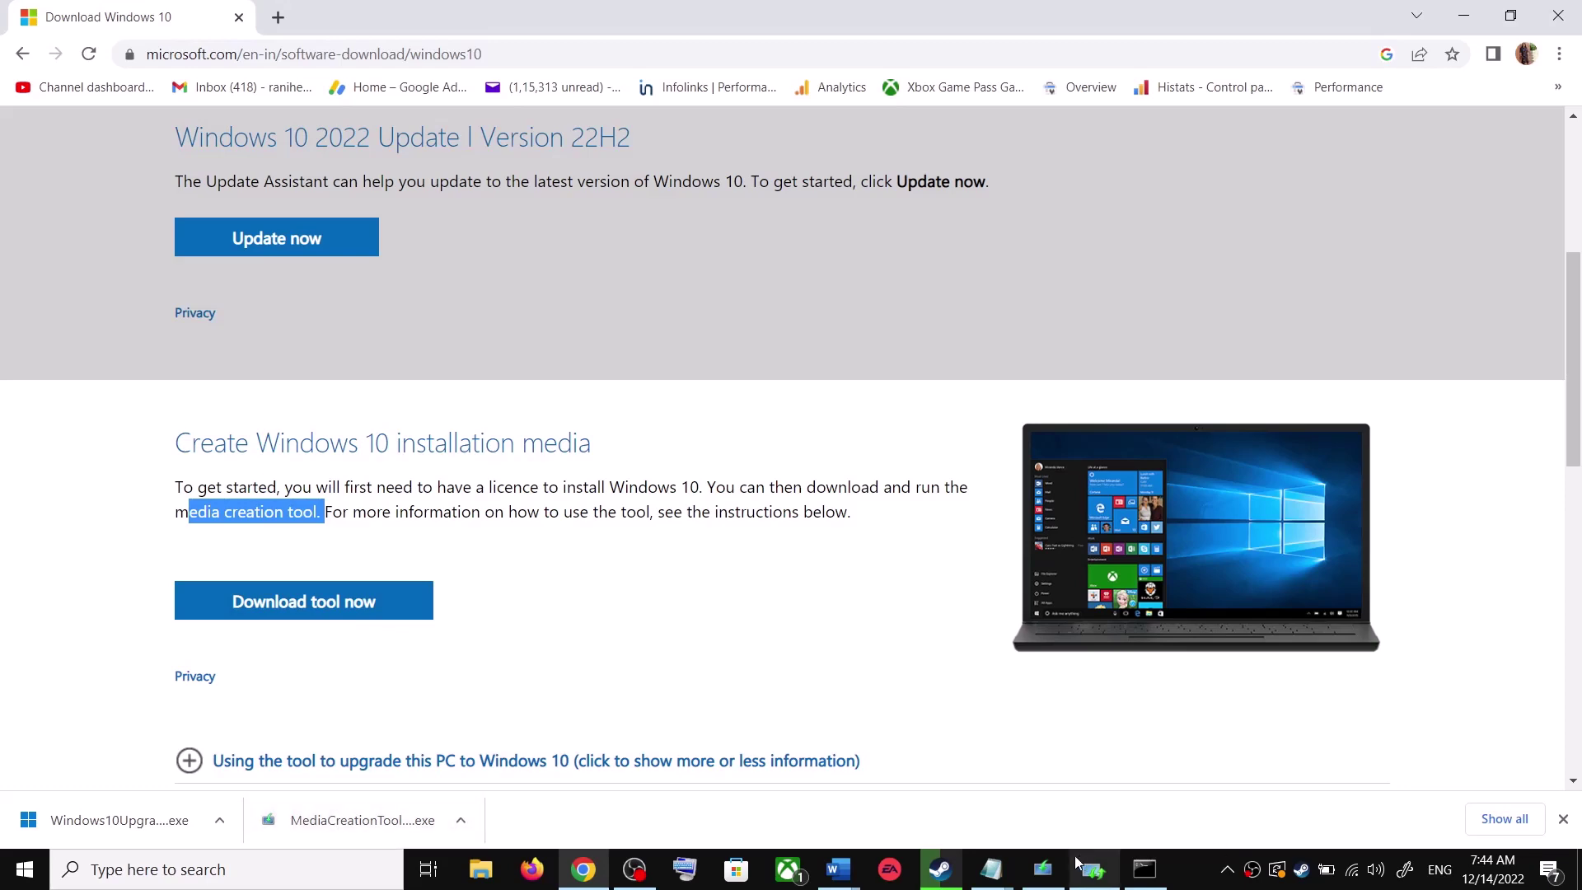
{"action": "left_click", "coordinate": [1042, 869]}
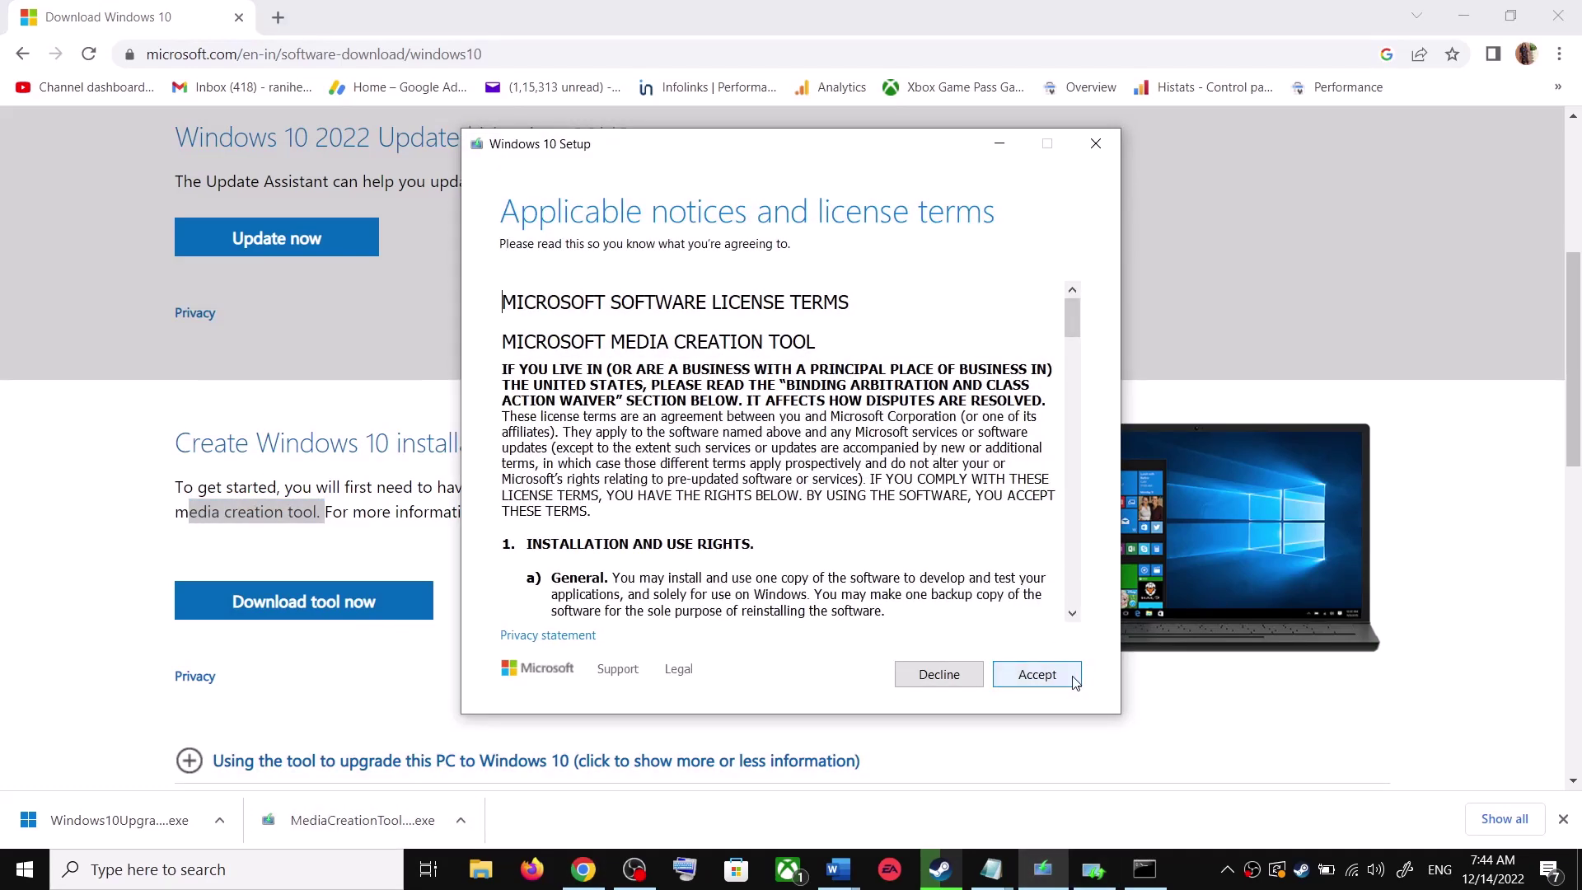
Accept the licence terms and continue with Upgrade this PC now.
{"action": "left_click", "coordinate": [1052, 672]}
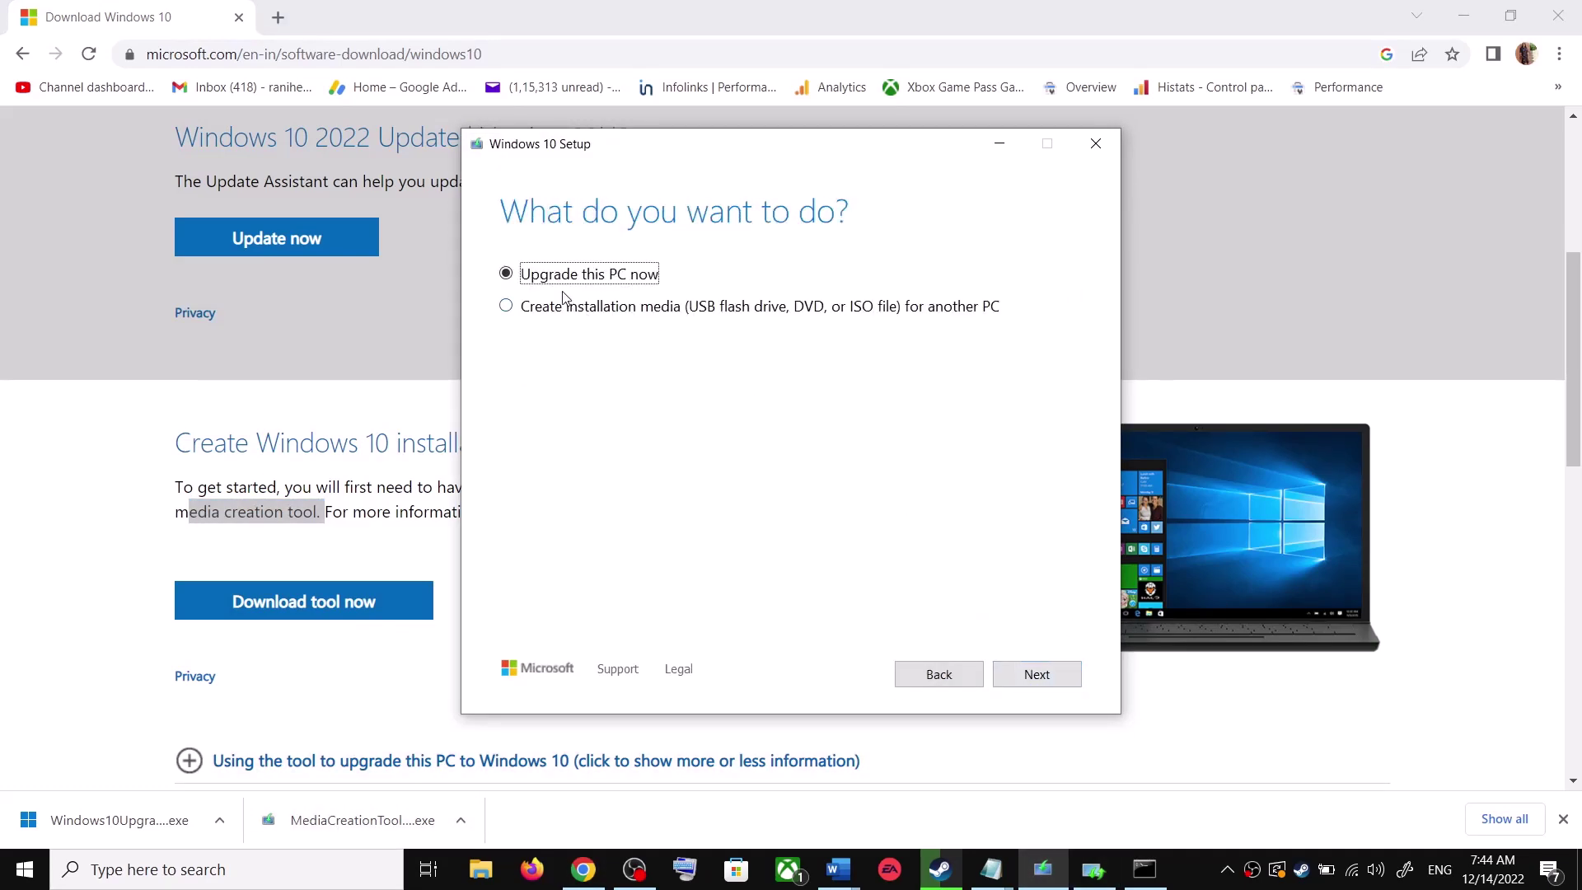
{"action": "left_click", "coordinate": [1047, 673]}
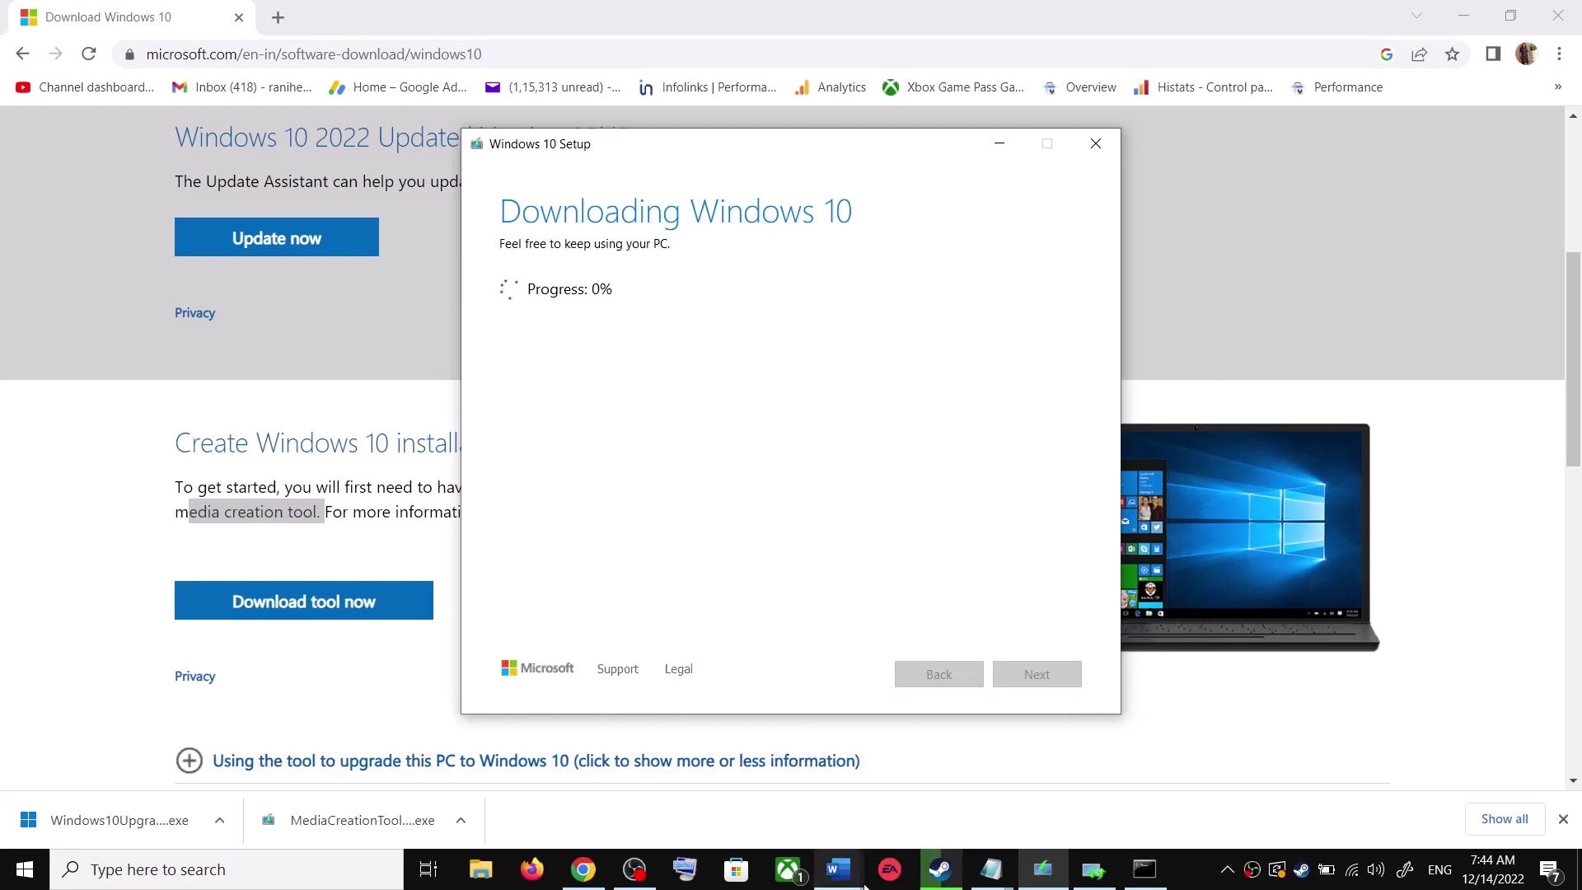
Maximize the Word guide and scroll to Step 4's Ready to install screenshot.
{"action": "left_click", "coordinate": [948, 778]}
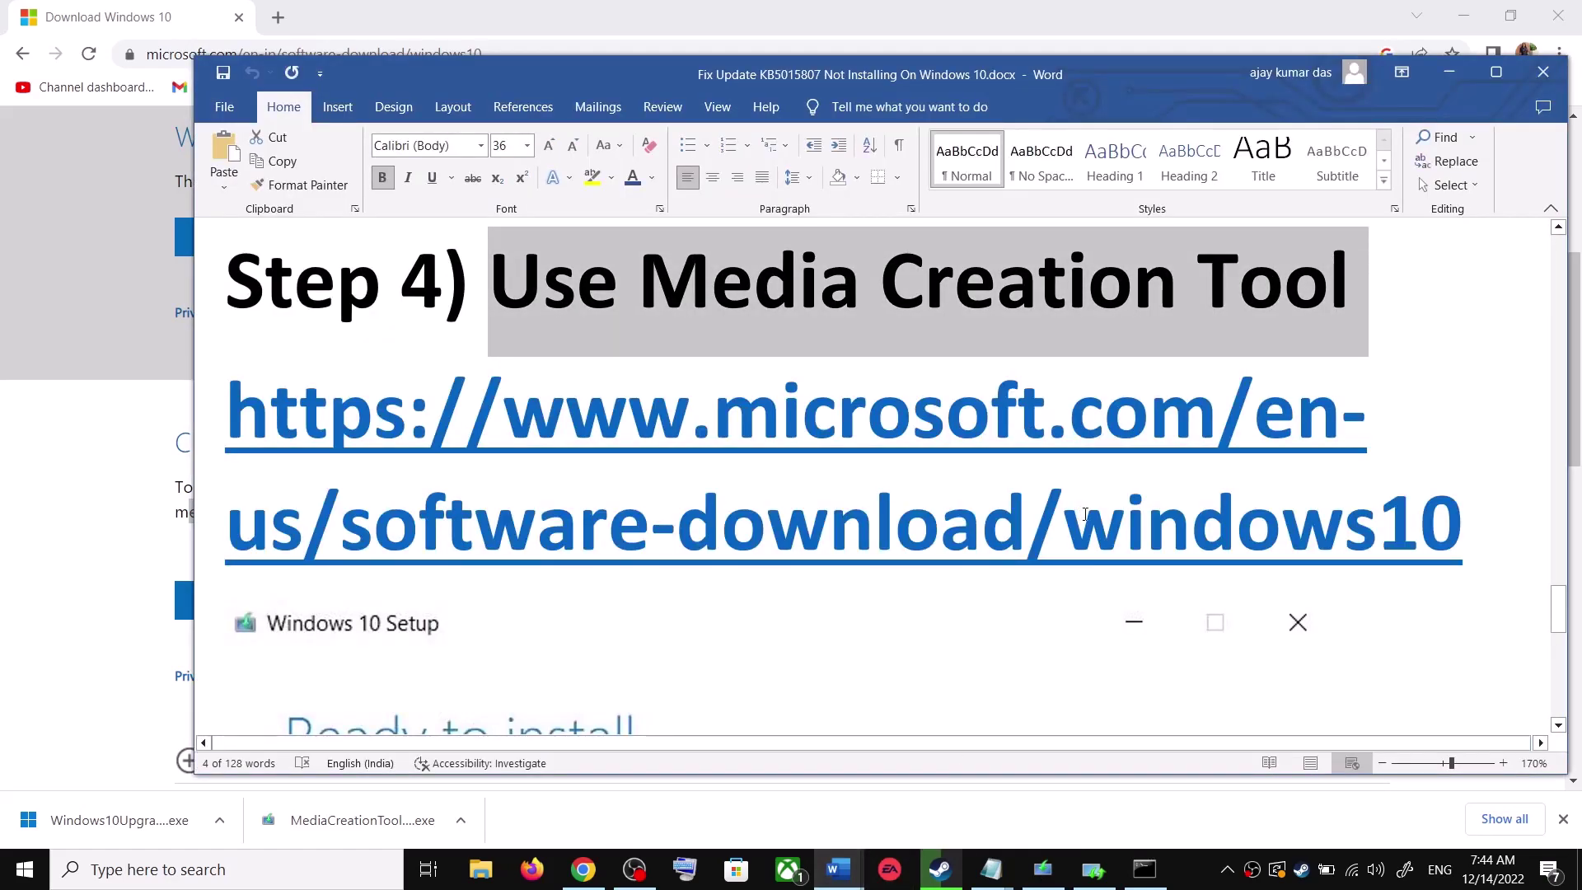
{"action": "scroll", "coordinate": [1084, 514], "scroll_direction": "down", "scroll_amount": 5}
{"action": "left_click", "coordinate": [1493, 83]}
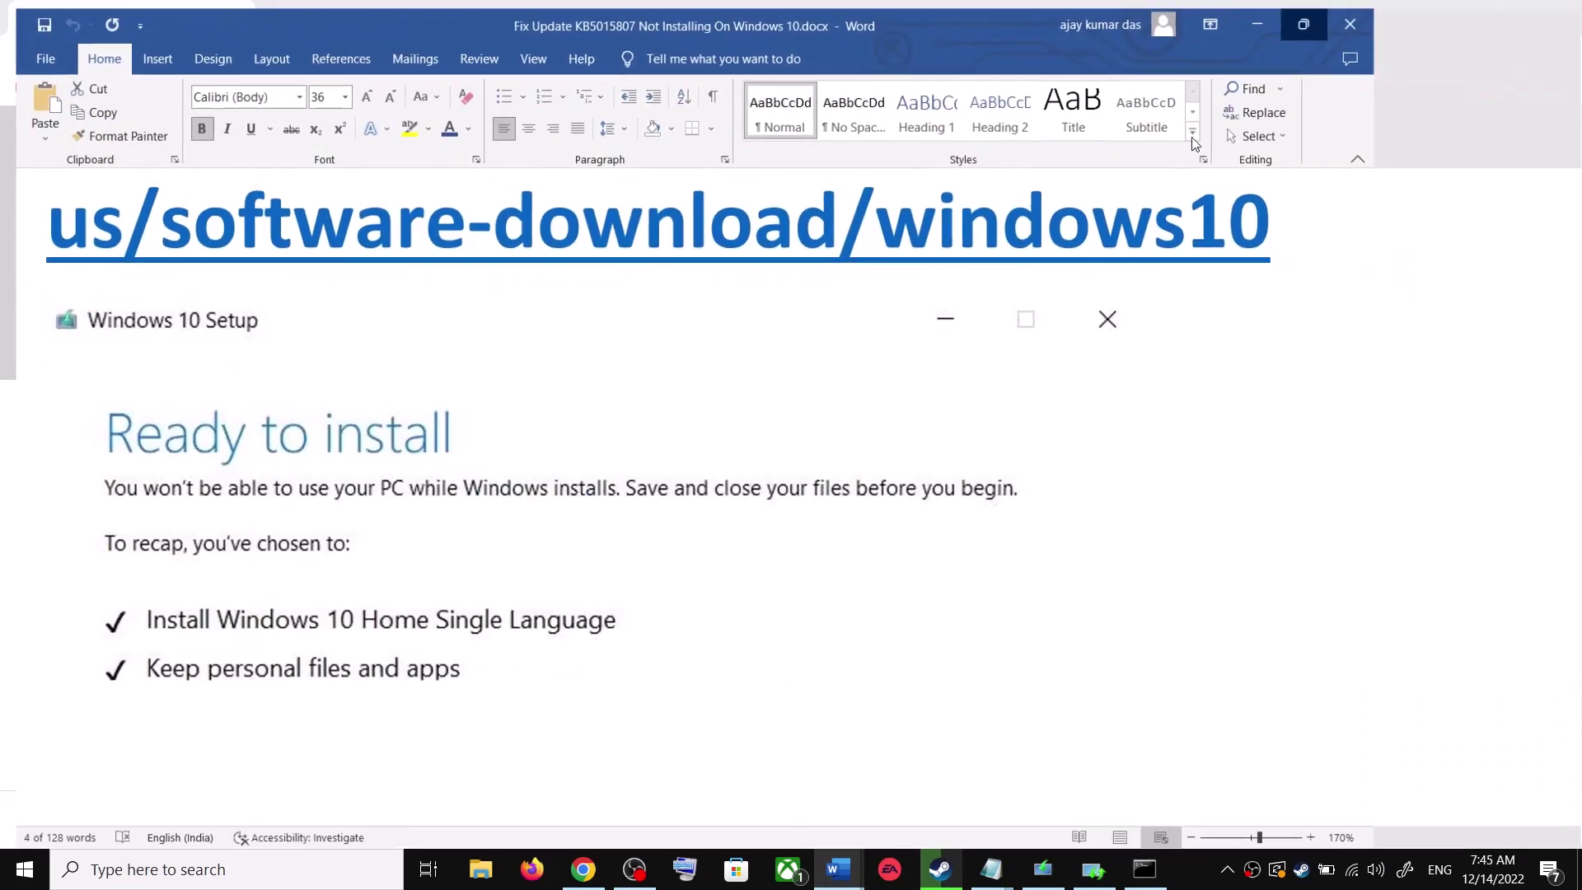
{"action": "scroll", "coordinate": [195, 459], "scroll_direction": "down", "scroll_amount": 3}
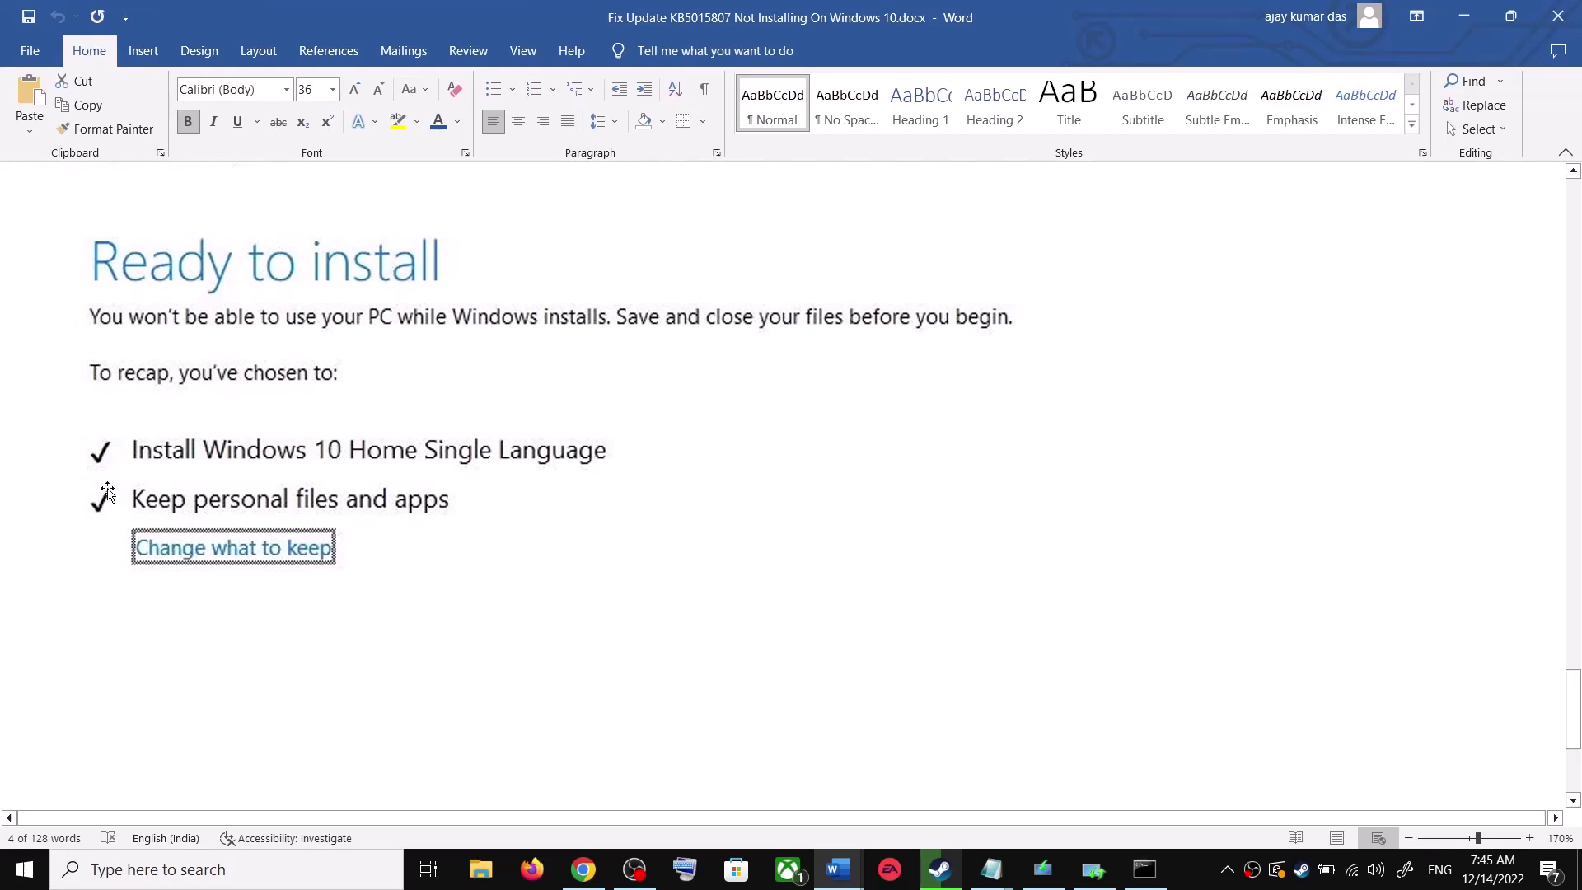
{"action": "scroll", "coordinate": [551, 495], "scroll_direction": "down", "scroll_amount": 4}
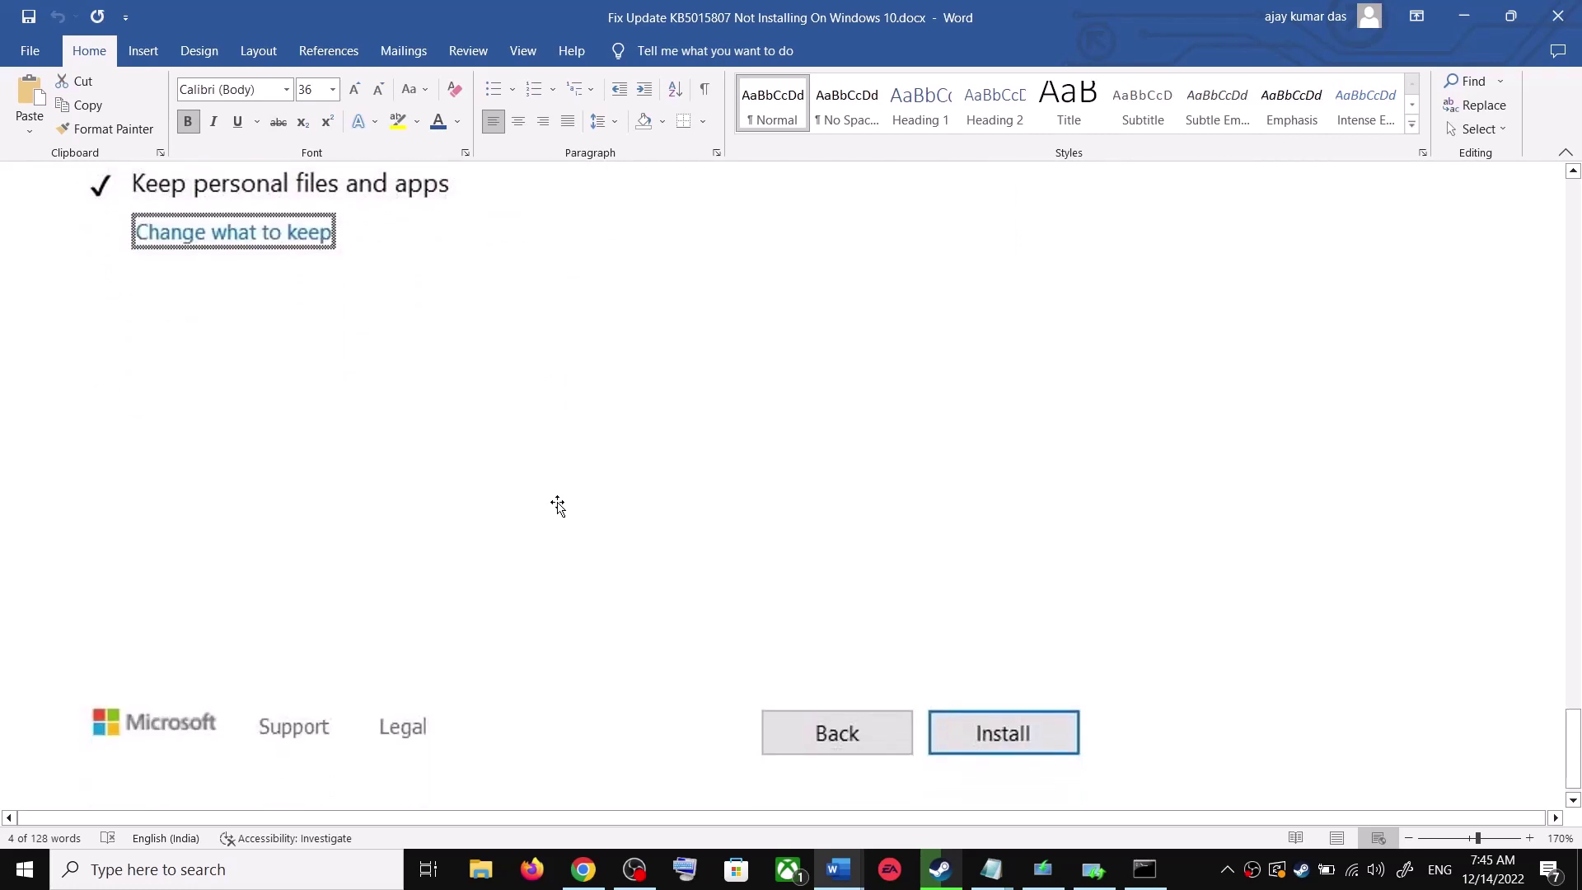
{"action": "scroll", "coordinate": [807, 568], "scroll_direction": "up", "scroll_amount": 5}
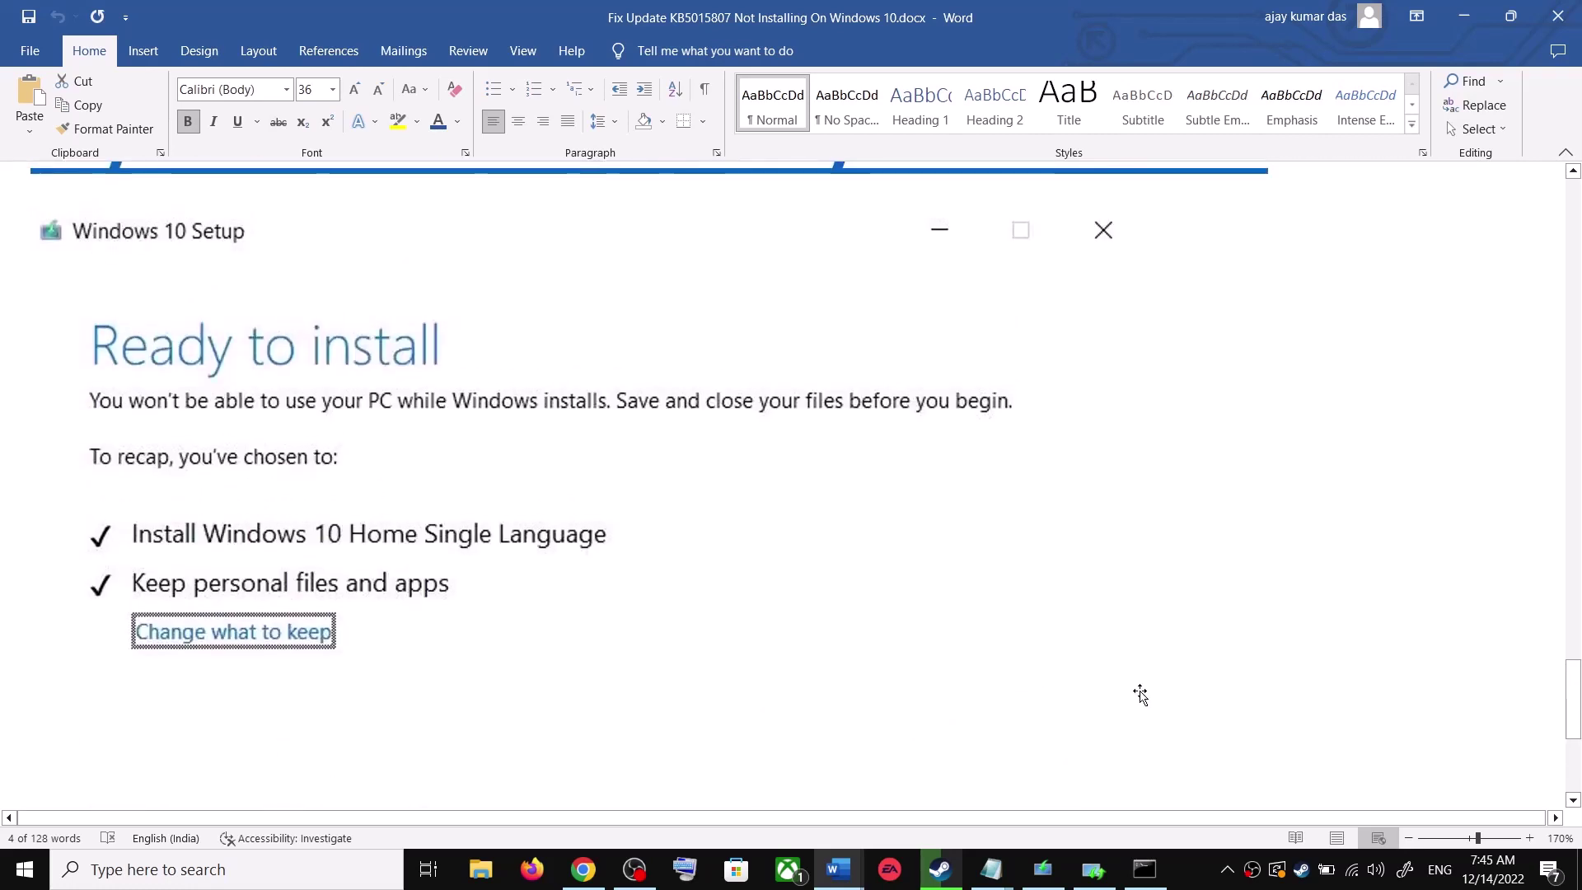